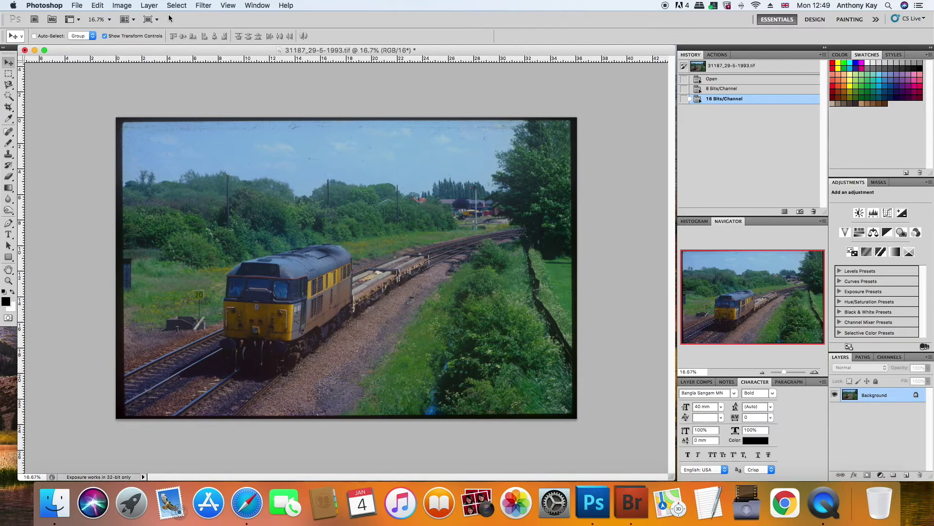
Change the locomotive photo's mode to 8 Bits/Channel.
left_click(120, 6)
mouse_move(121, 18)
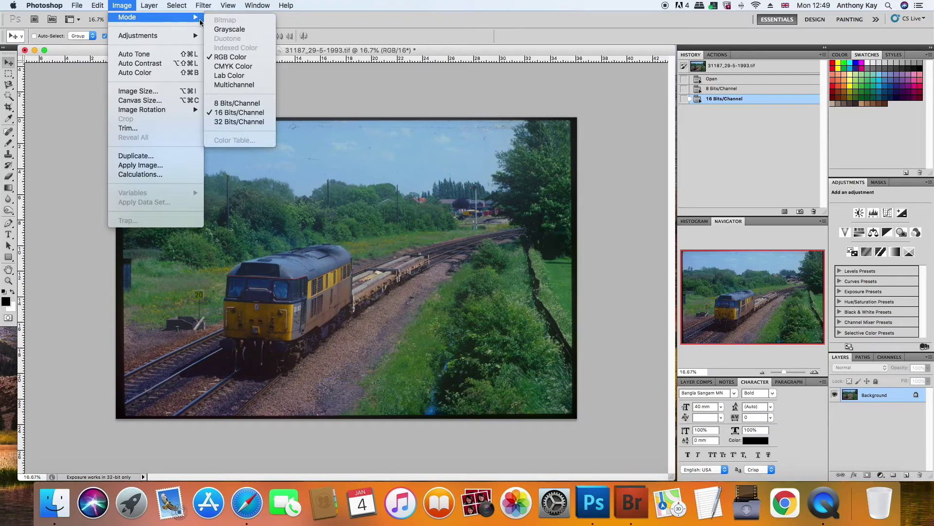
left_click(253, 103)
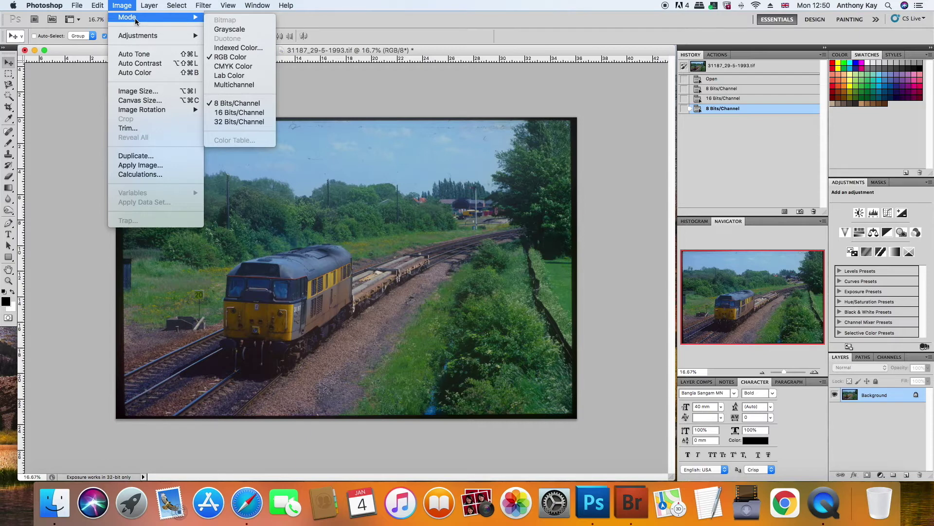
left_click(73, 98)
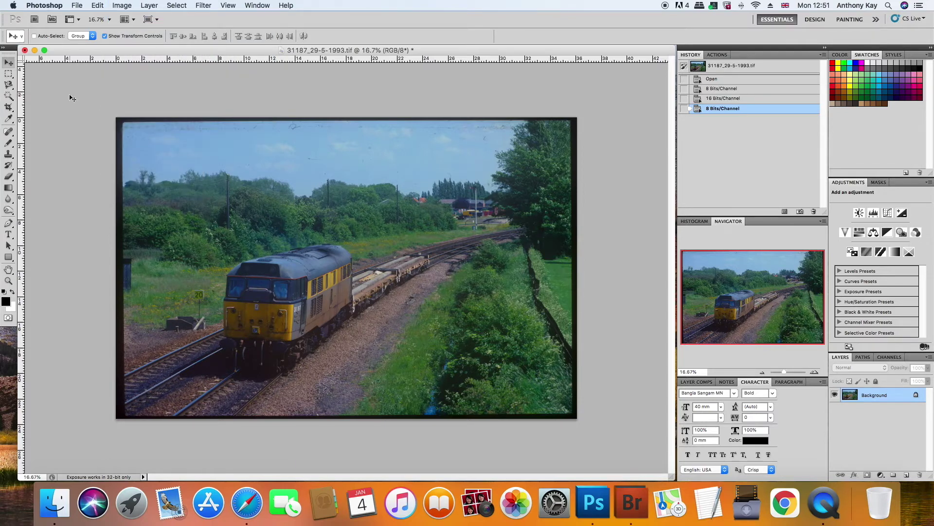
Compare Adobe RGB (1998) with Apple RGB, then assign Adobe RGB (1998) to the photo.
left_click(98, 6)
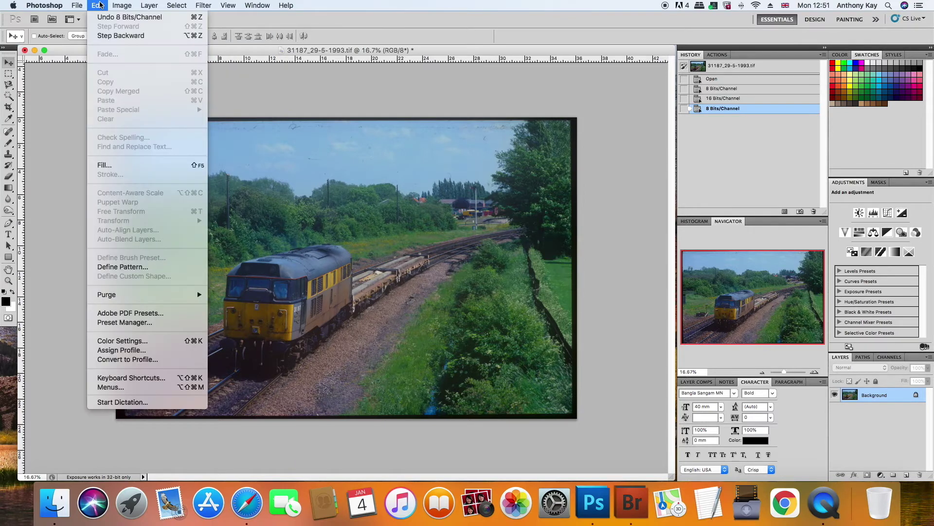
left_click(180, 351)
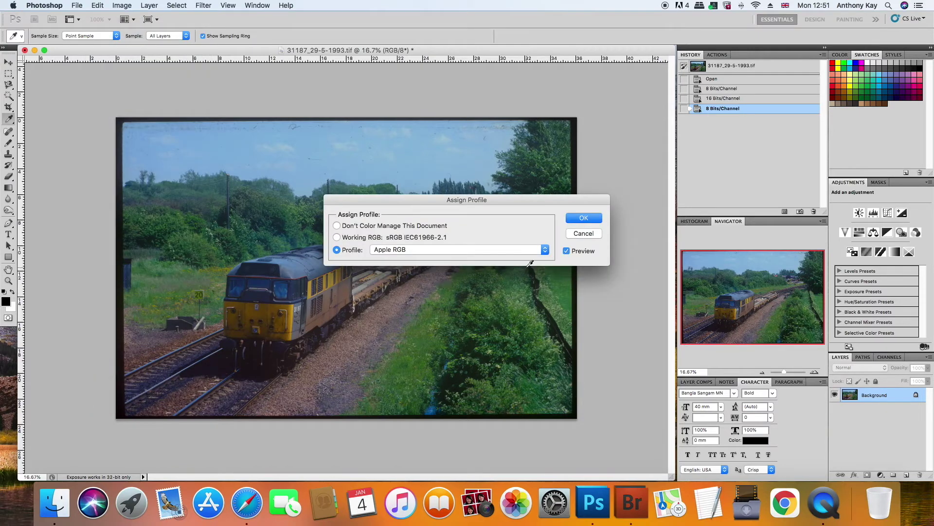
left_click(545, 249)
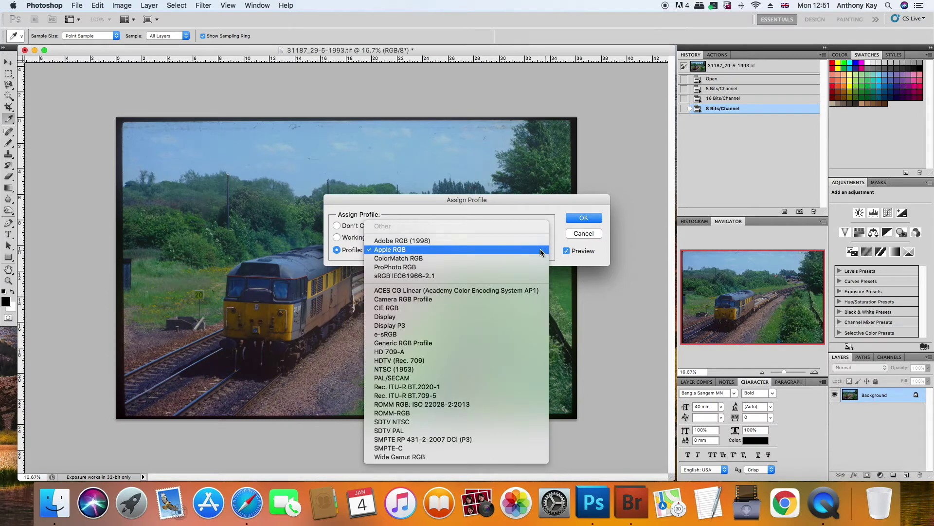
left_click(462, 241)
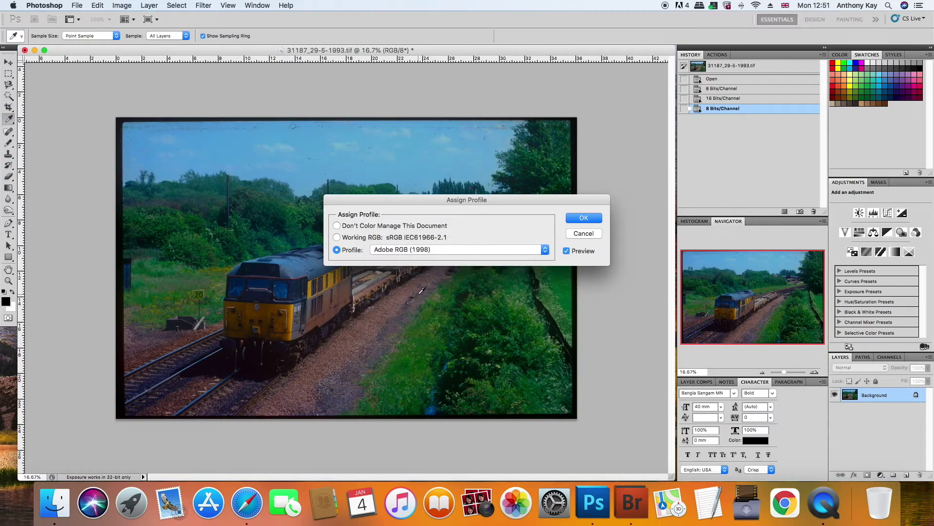
left_click(543, 249)
left_click(532, 260)
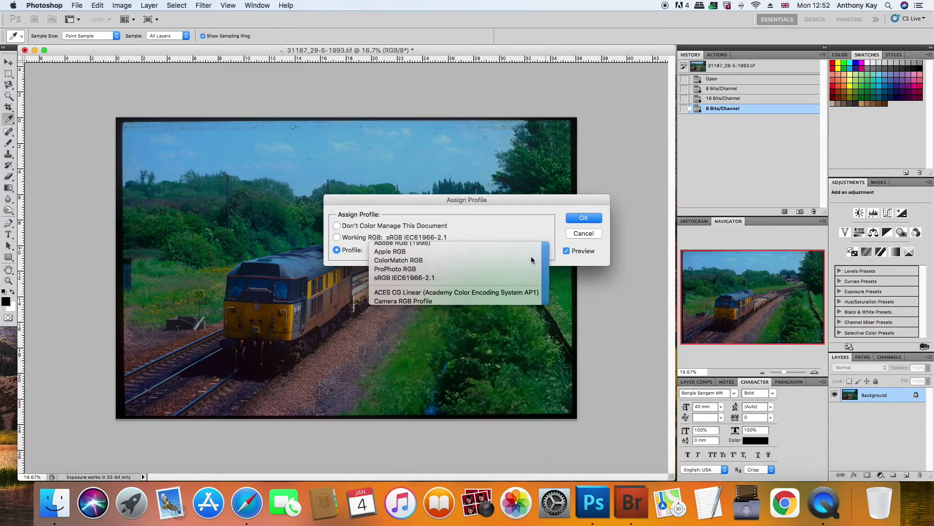
left_click(544, 249)
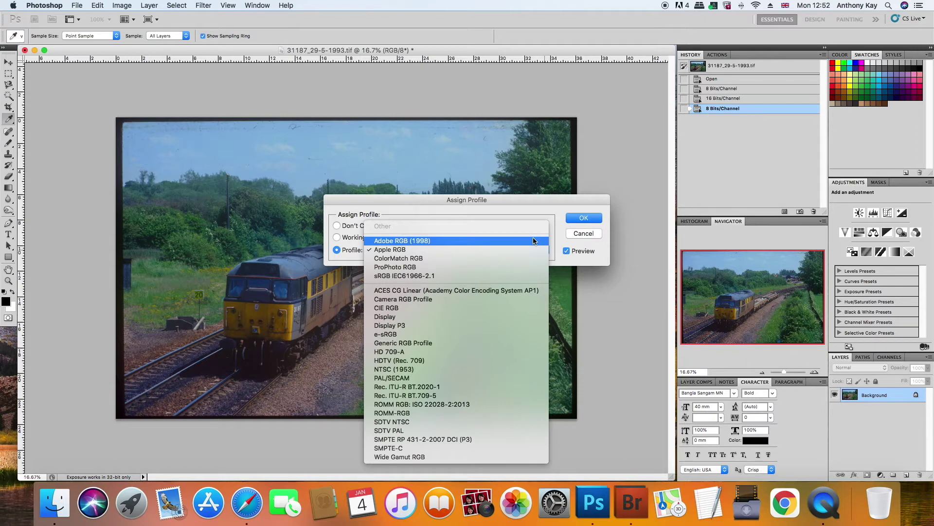
left_click(534, 241)
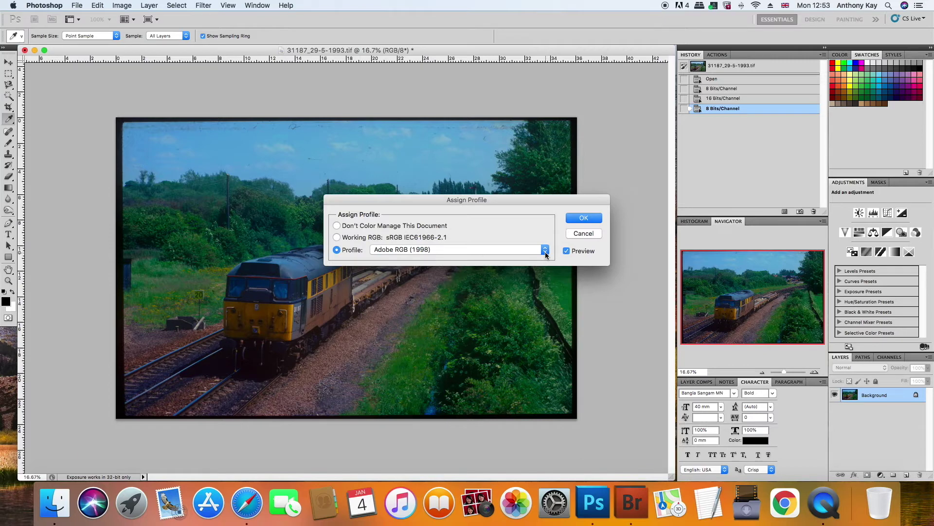
left_click(583, 220)
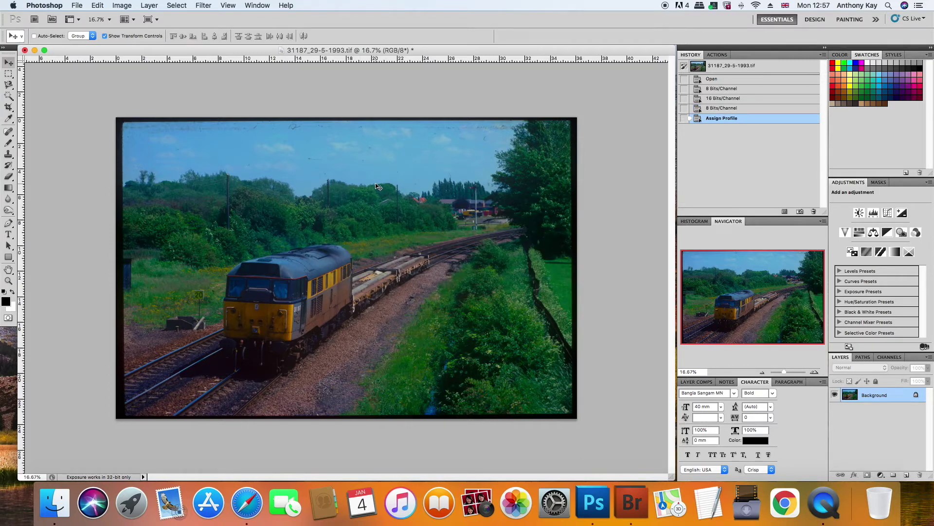
Apply a Levels correction with input values 5, 1.47 and 221.
left_click(120, 6)
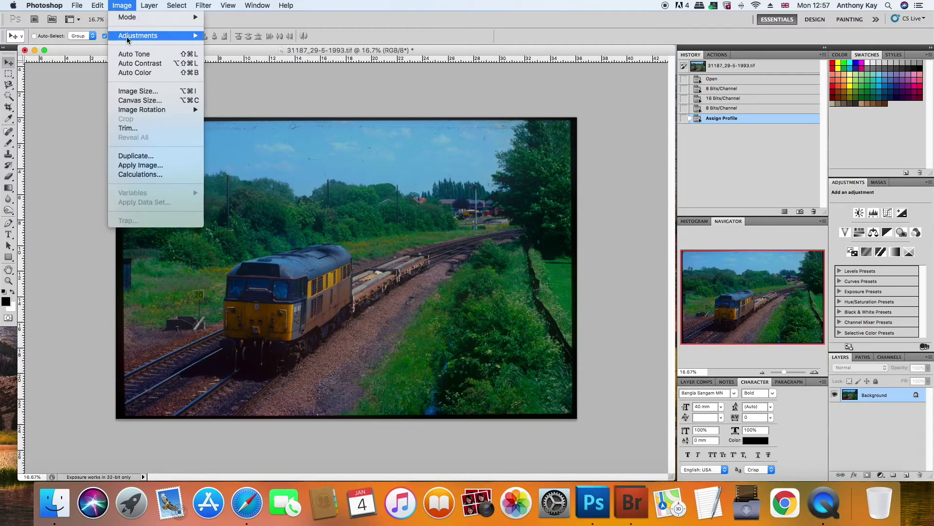
mouse_move(128, 40)
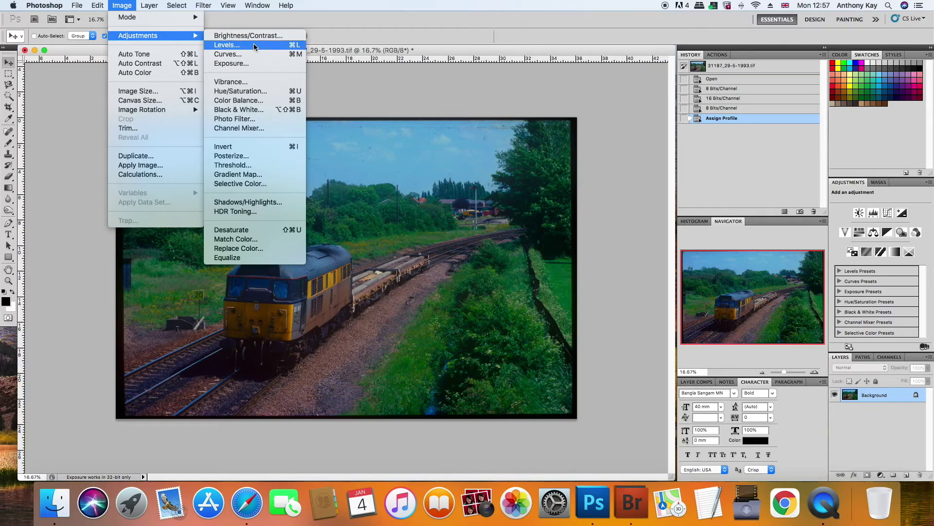
left_click(253, 45)
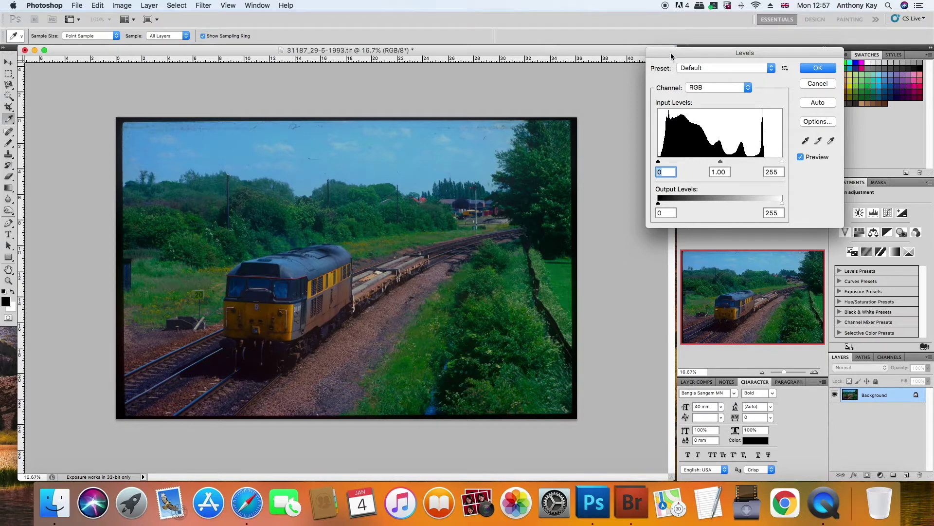
left_click_drag(672, 57, 617, 38)
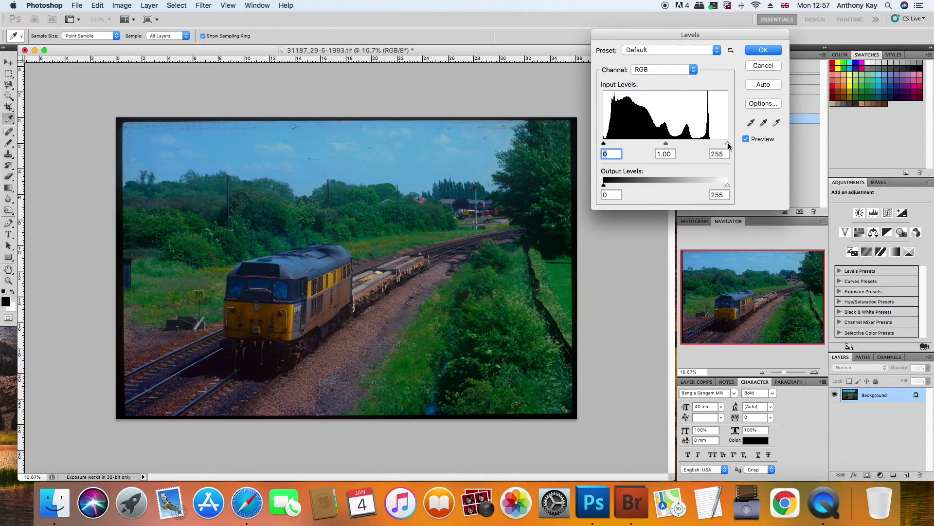
left_click_drag(728, 143, 711, 144)
left_click_drag(658, 144, 647, 145)
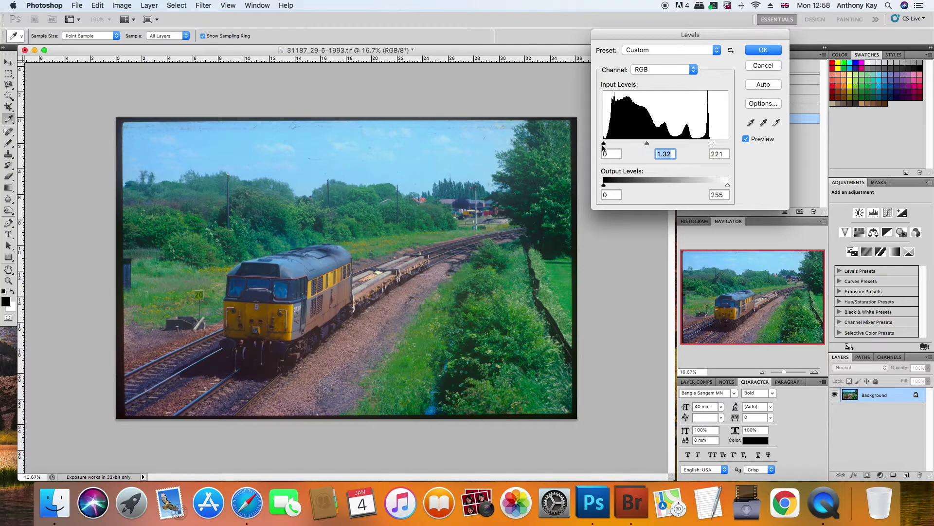
left_click_drag(603, 144, 644, 142)
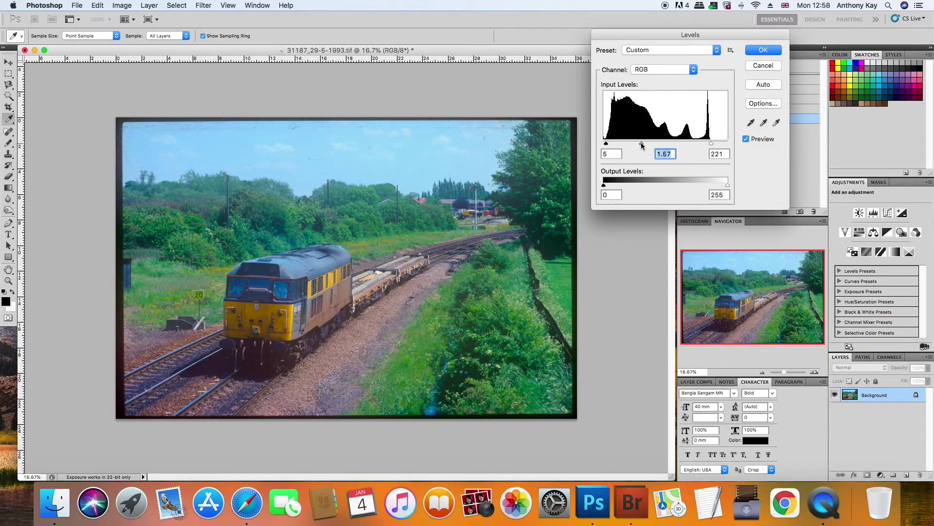
left_click_drag(642, 144, 643, 145)
left_click(762, 51)
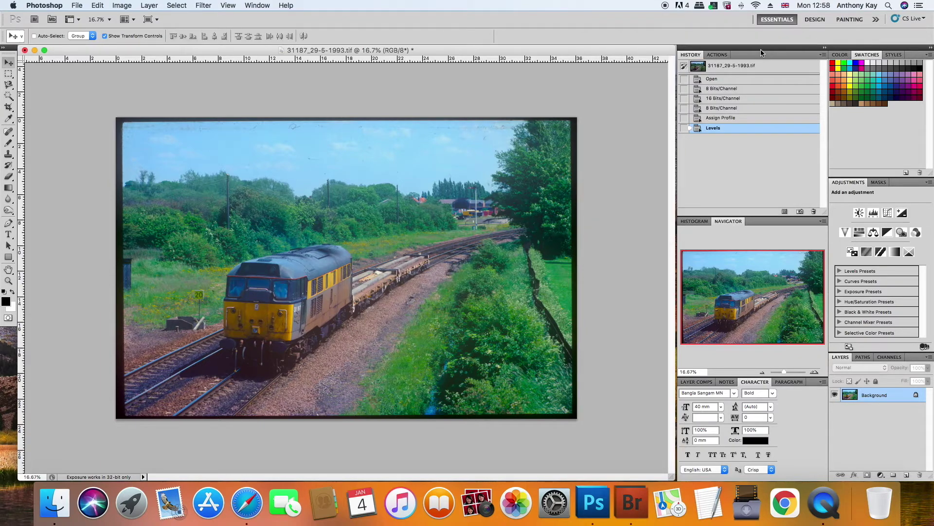
Try Auto Tone, Auto Color and Auto Contrast, then revert history to the Levels step.
left_click(120, 7)
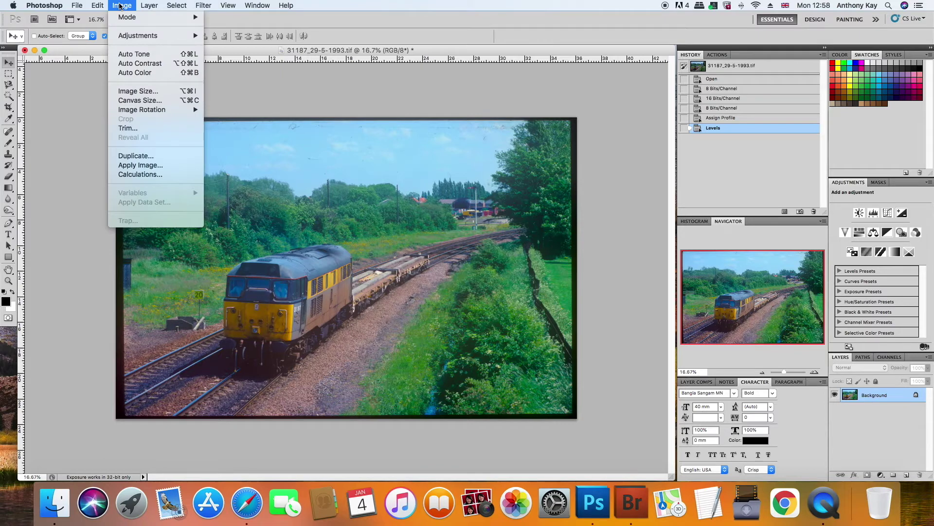
left_click(161, 57)
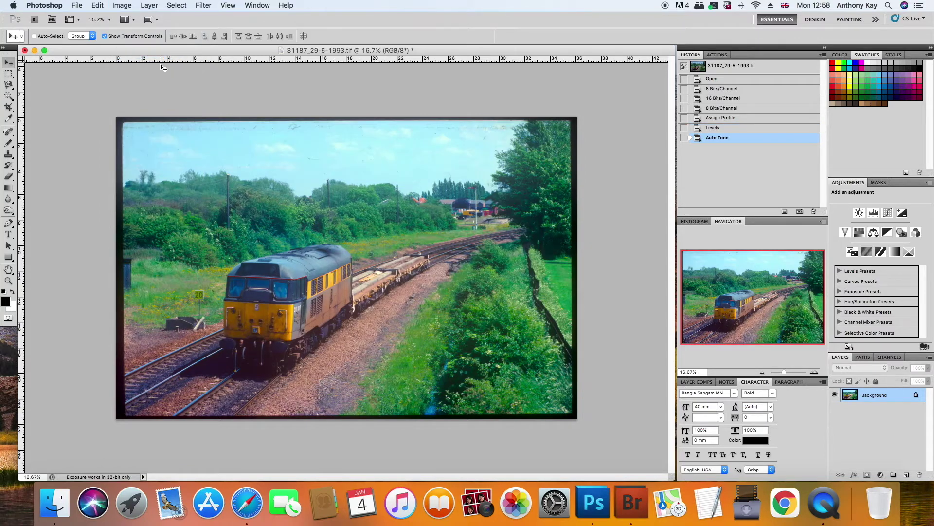
left_click(123, 6)
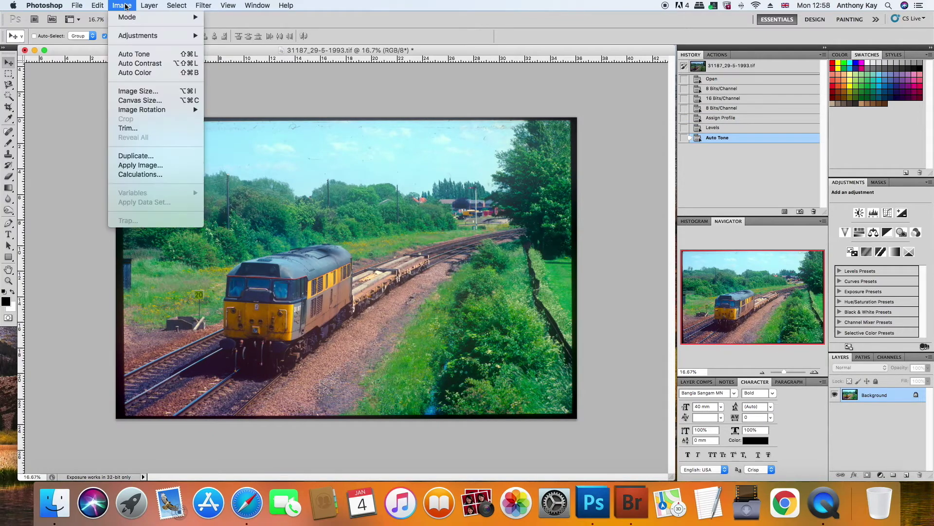
left_click(149, 73)
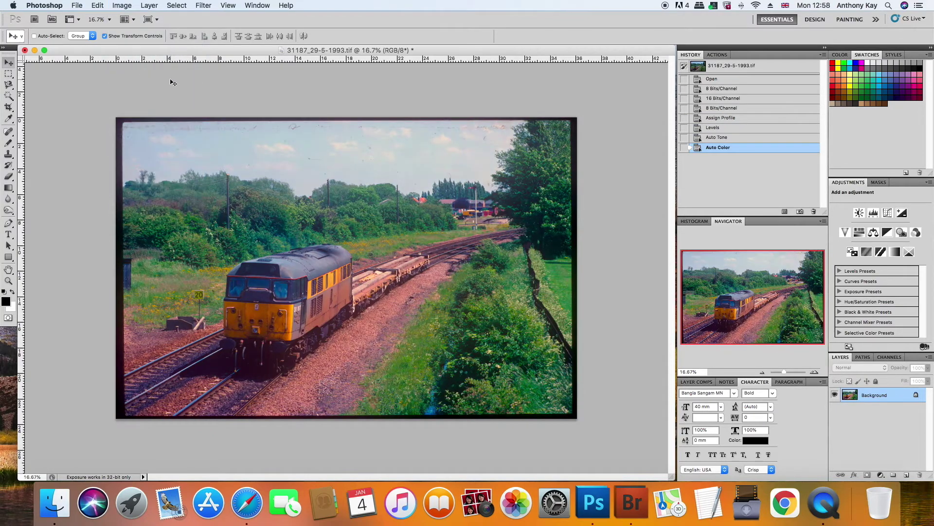
left_click(122, 5)
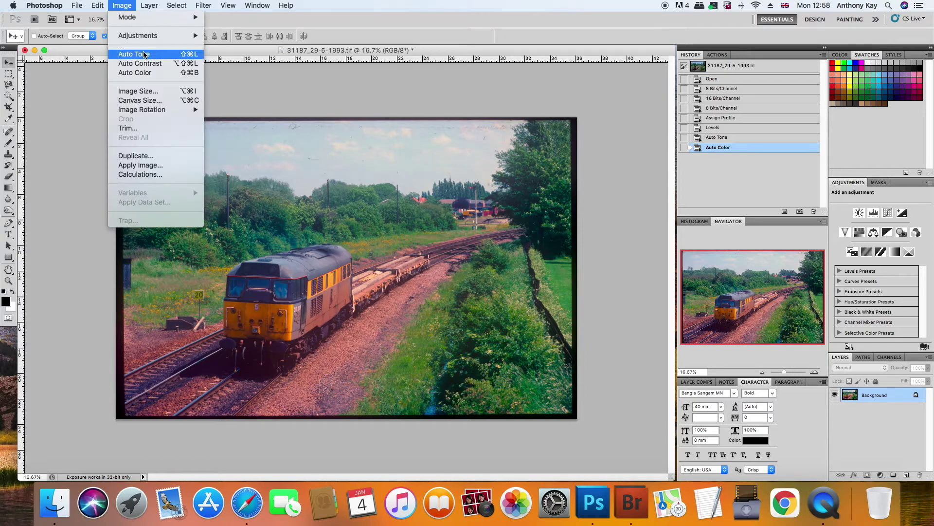
left_click(149, 66)
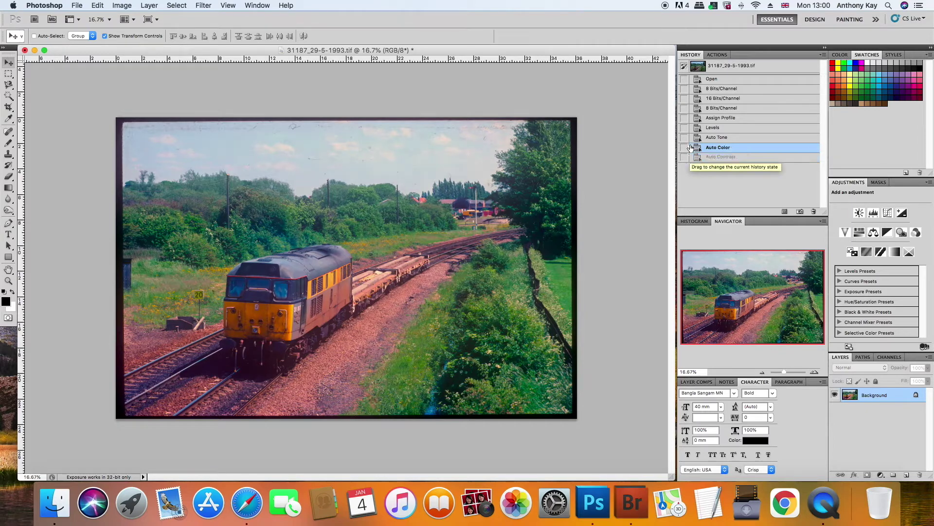
left_click_drag(690, 160, 690, 127)
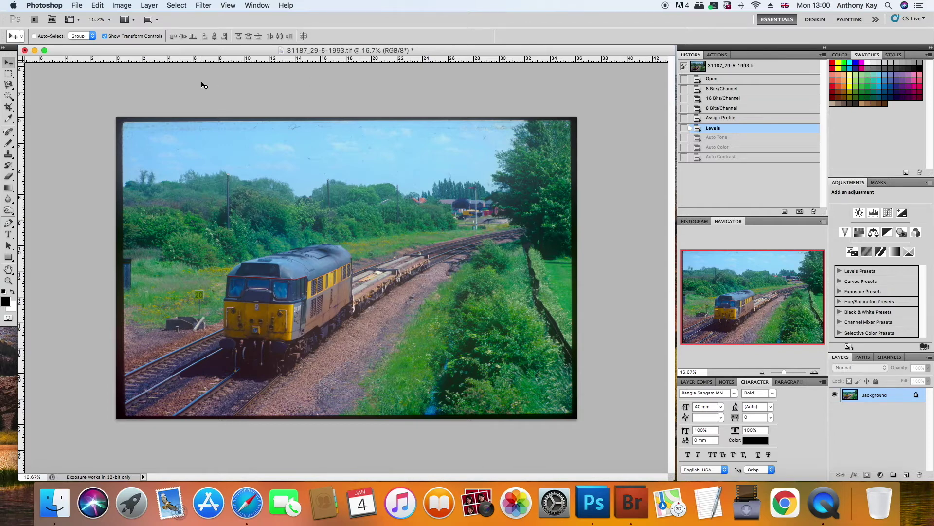
Crop the photo, pulling the right, left, bottom and top edges inside the black scan border.
left_click(9, 108)
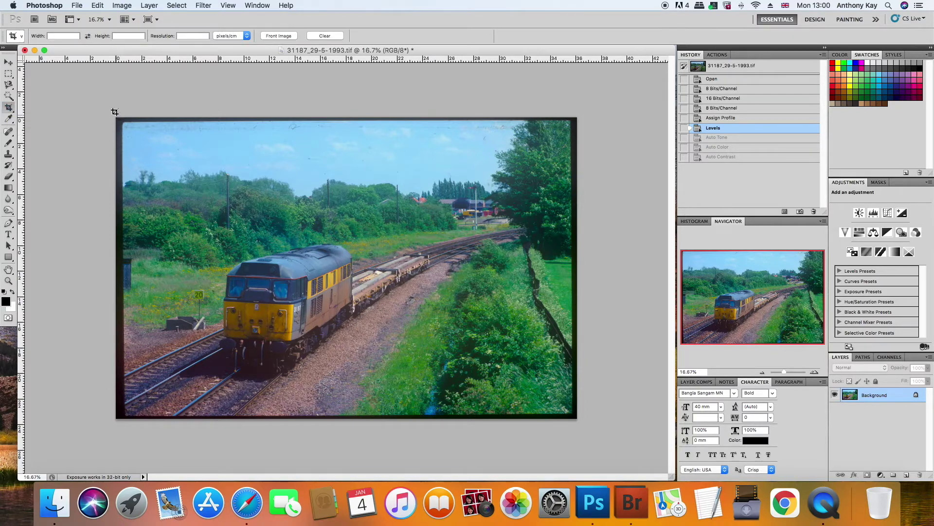
left_click_drag(113, 109, 592, 418)
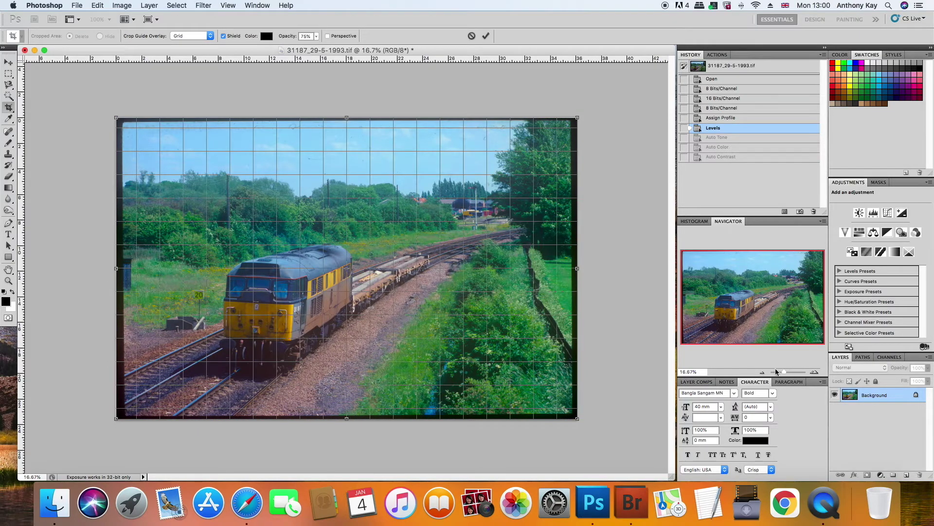
left_click_drag(785, 374, 785, 373)
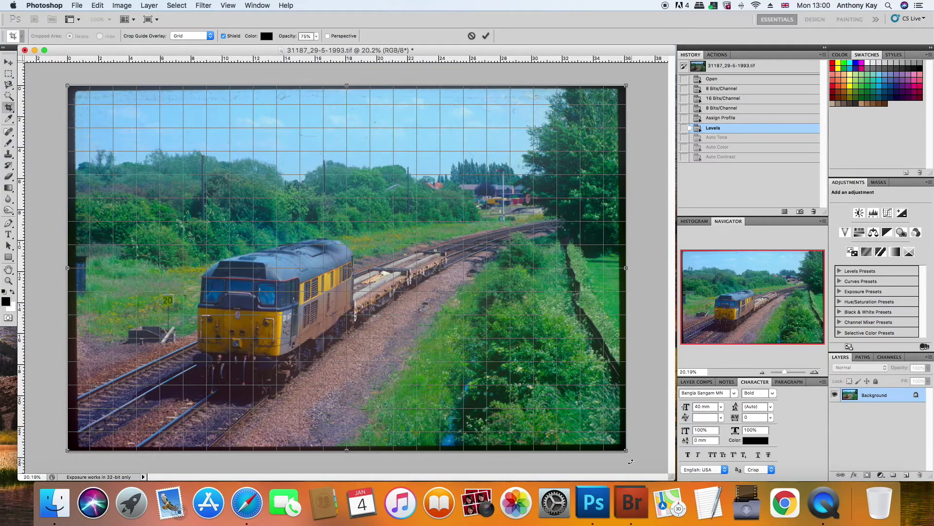
left_click_drag(632, 461, 633, 460)
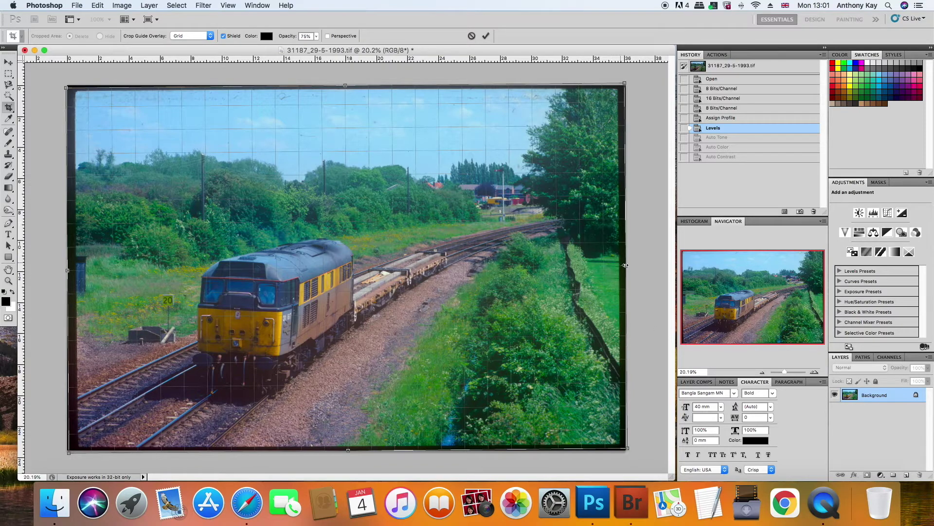
left_click_drag(627, 265, 620, 266)
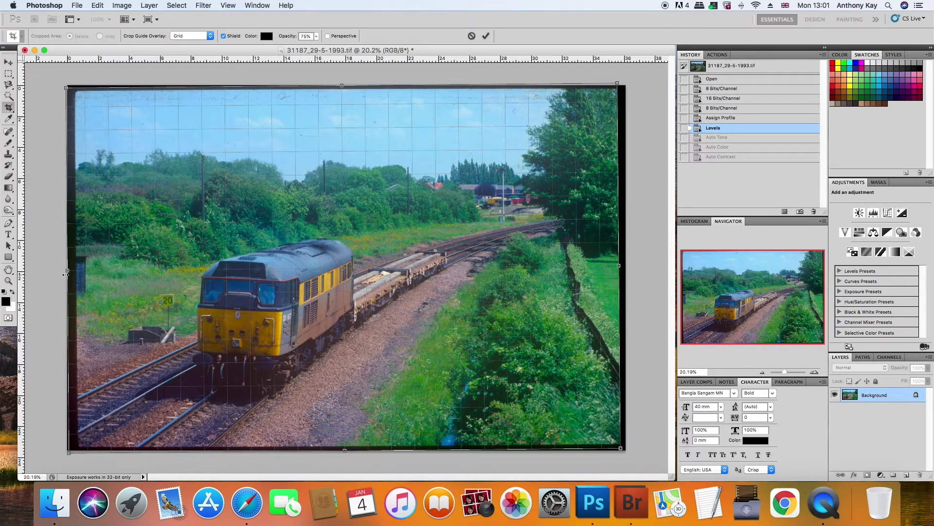
left_click_drag(66, 275, 77, 271)
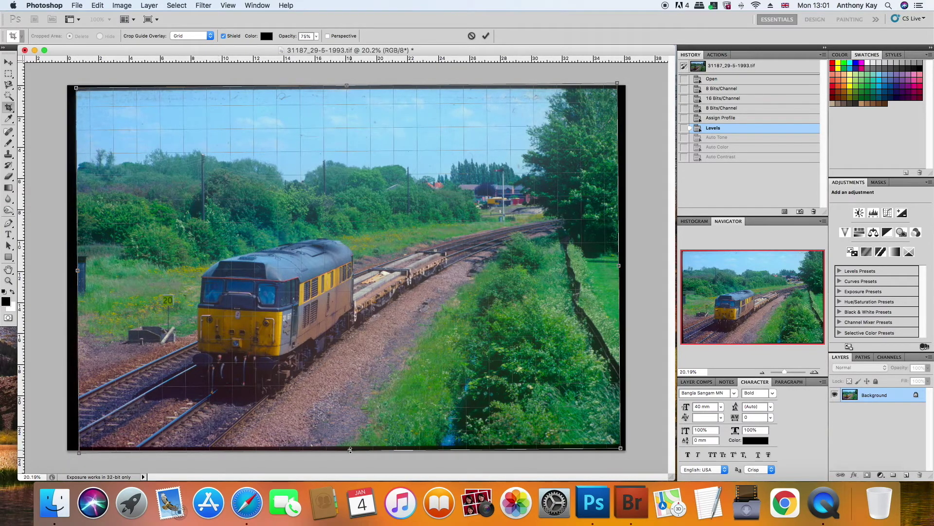
left_click_drag(350, 449, 350, 443)
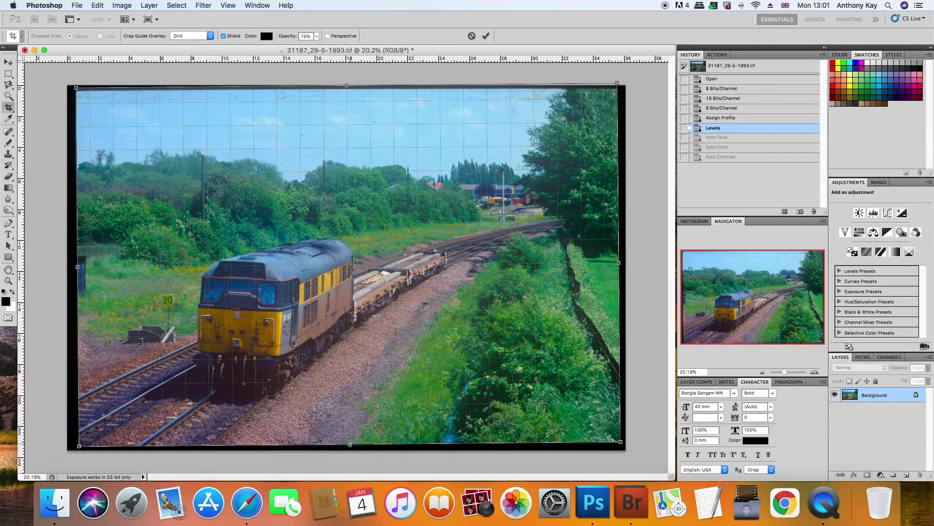
left_click_drag(346, 86, 346, 91)
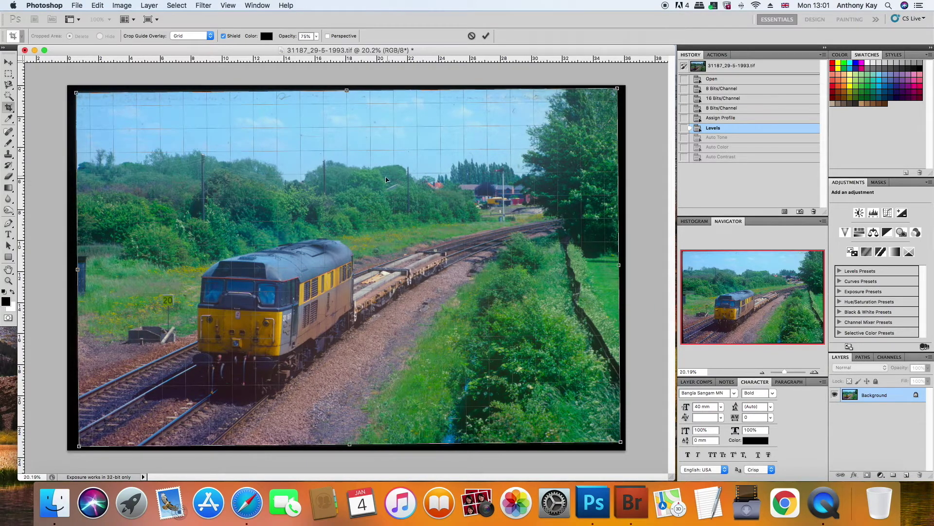
double_click(375, 201)
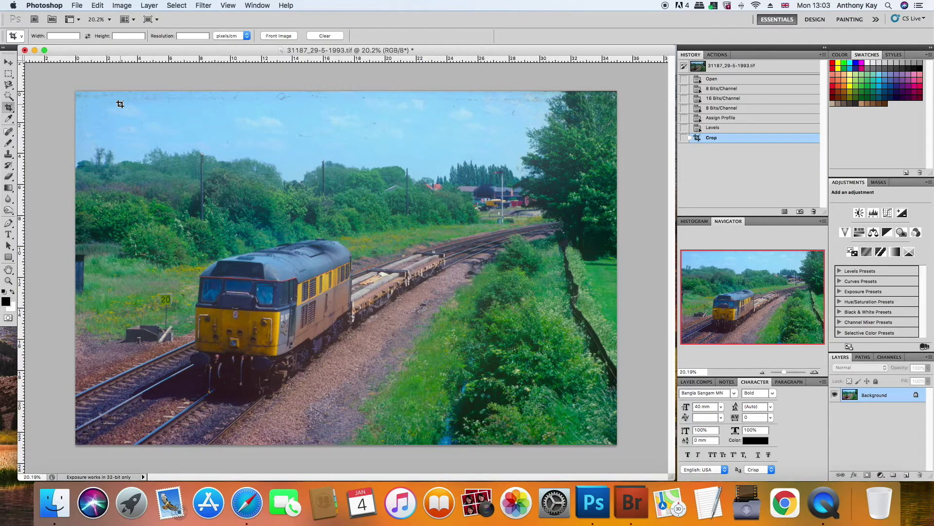
Set the resolution to 300 pixels/inch with Resample Image off in Image Size.
left_click(122, 6)
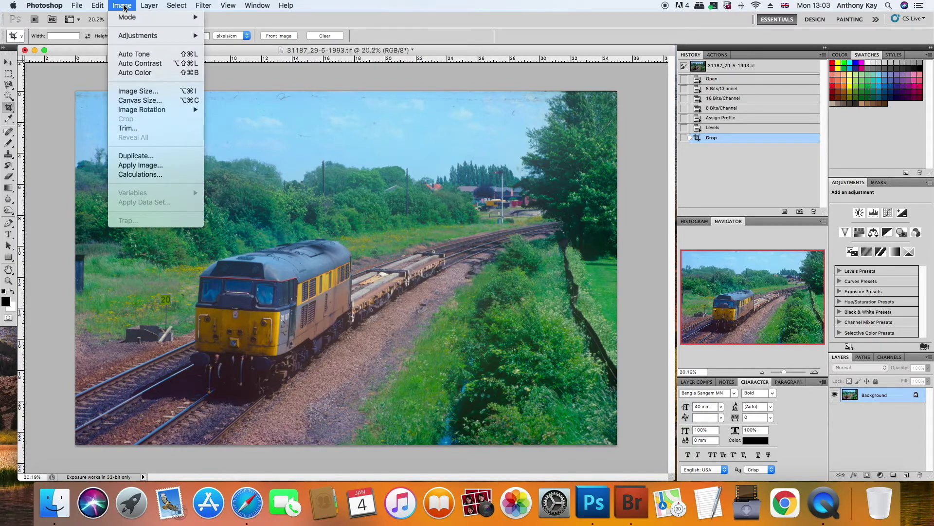
left_click(141, 91)
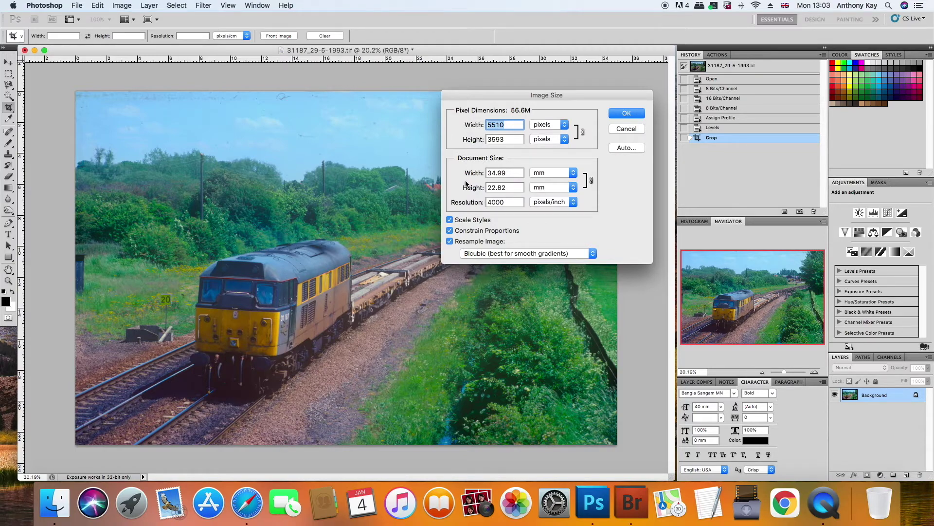
left_click(450, 241)
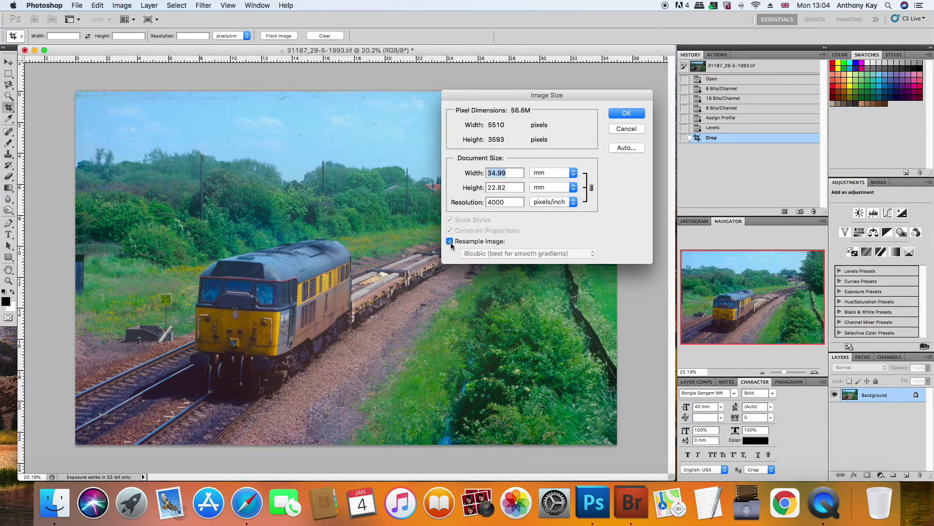
double_click(506, 202)
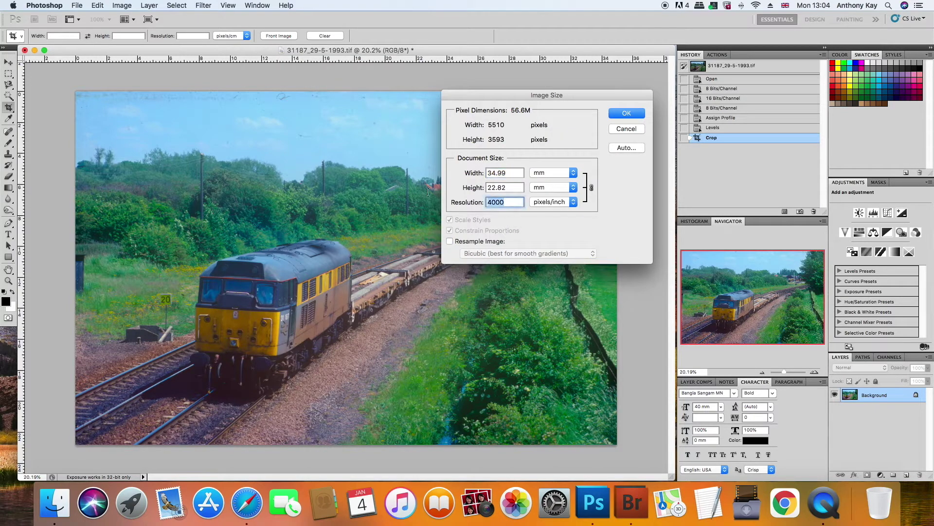
type("300")
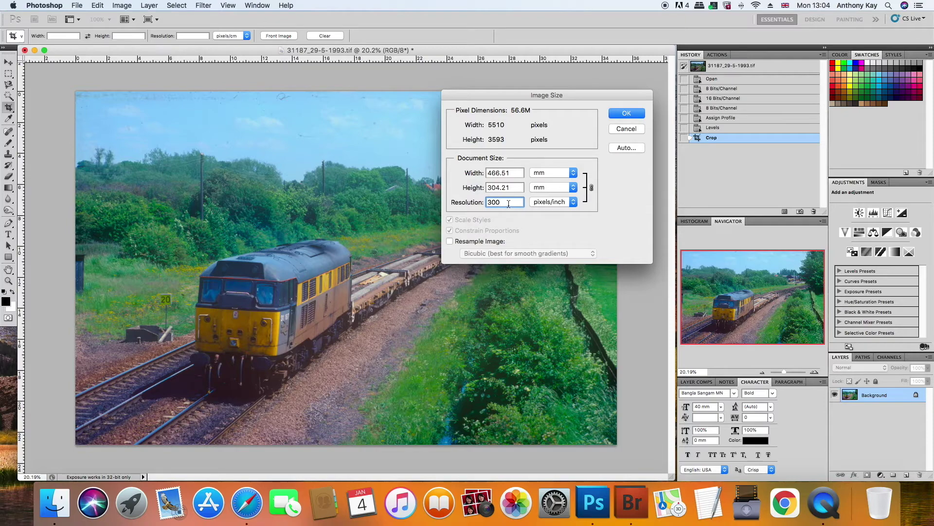
left_click(572, 203)
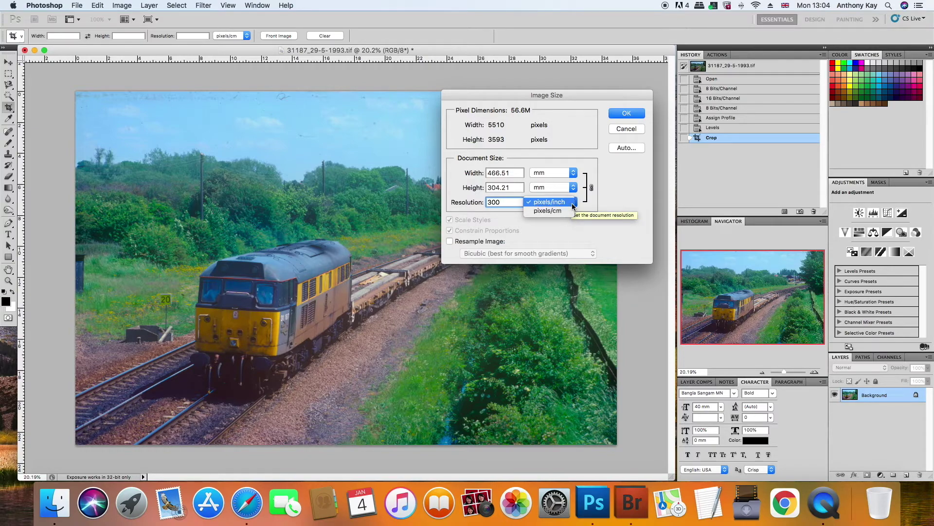
left_click(572, 203)
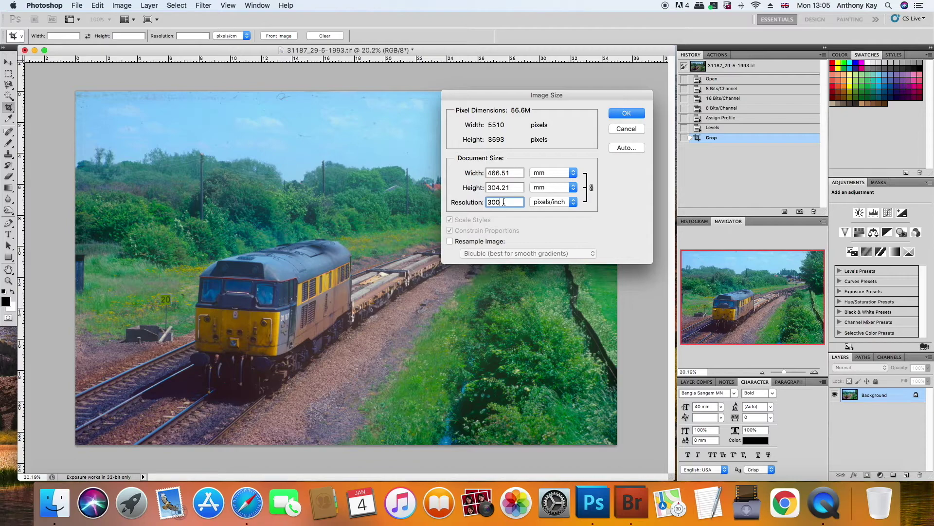
left_click_drag(504, 201, 452, 199)
type("72")
type("300")
left_click(626, 113)
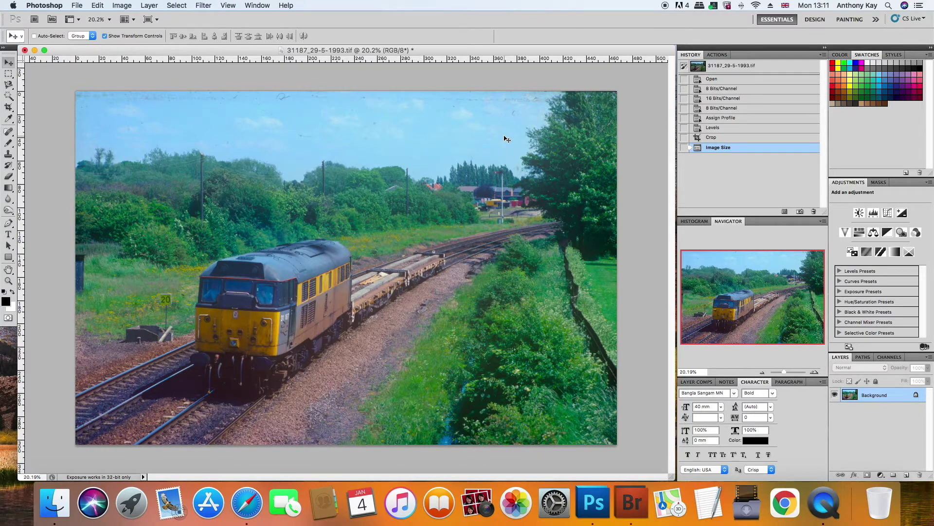
Select the Spot Healing Brush and enlarge it to about 47 px.
left_click(9, 132)
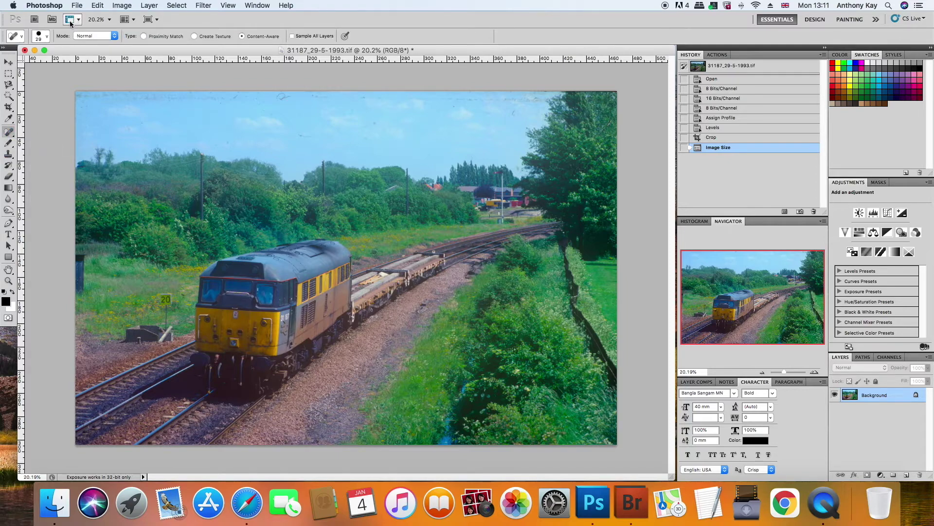
left_click(47, 38)
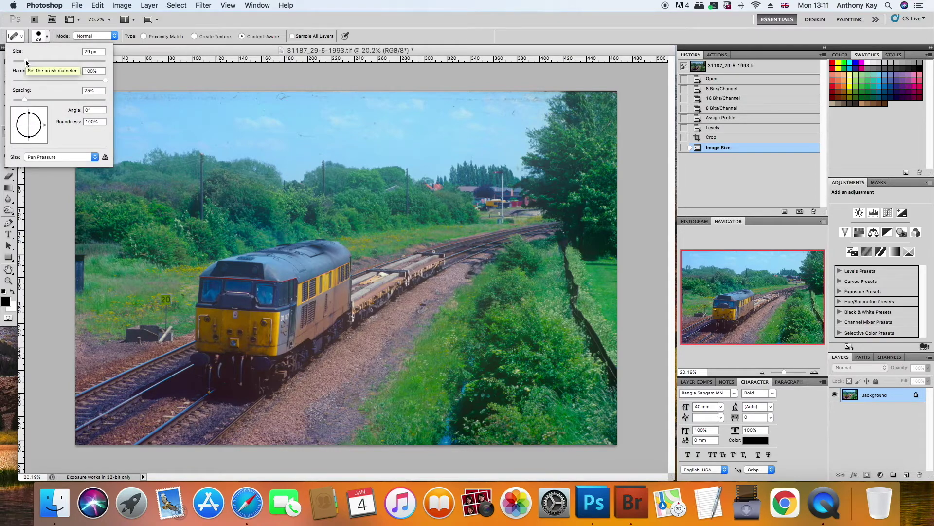
left_click_drag(26, 62, 36, 62)
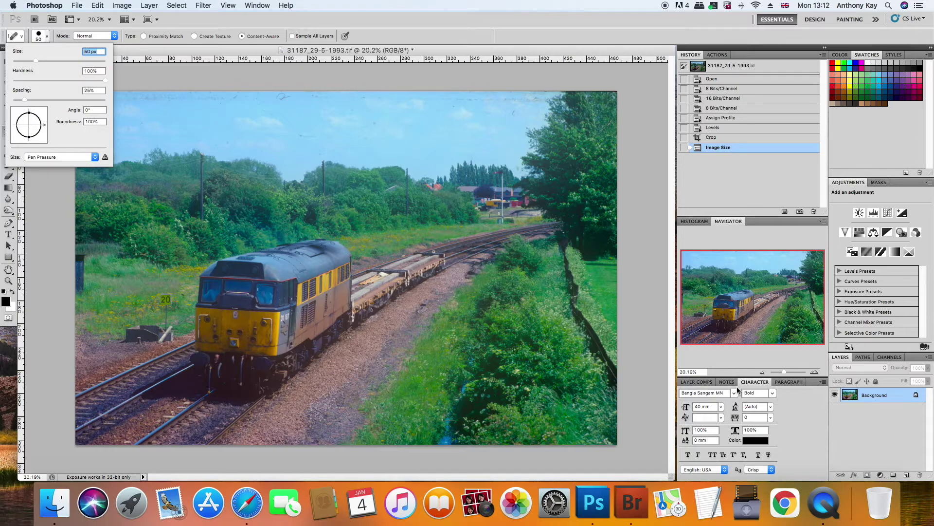
Zoom the Navigator to 66.7% and frame the top-left sky.
left_click(814, 372)
left_click(815, 372)
left_click(815, 372)
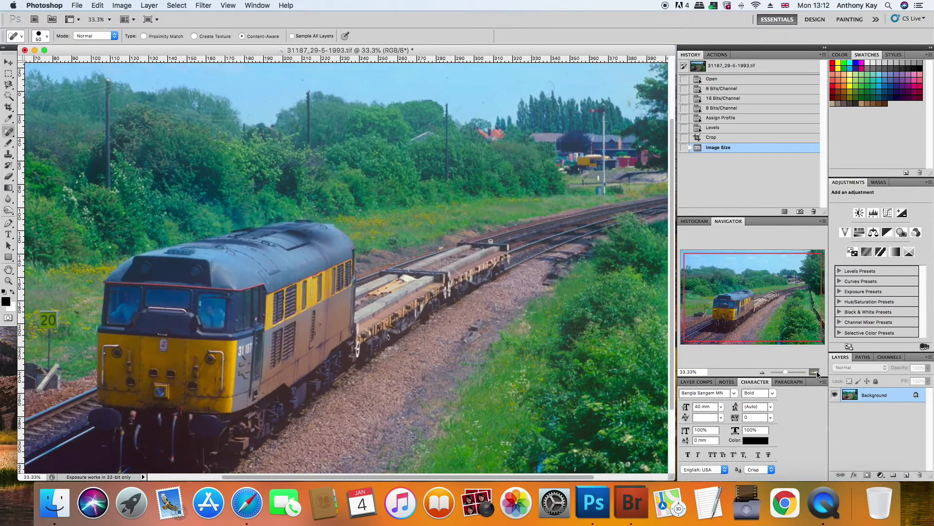
left_click(814, 372)
left_click_drag(754, 313, 711, 257)
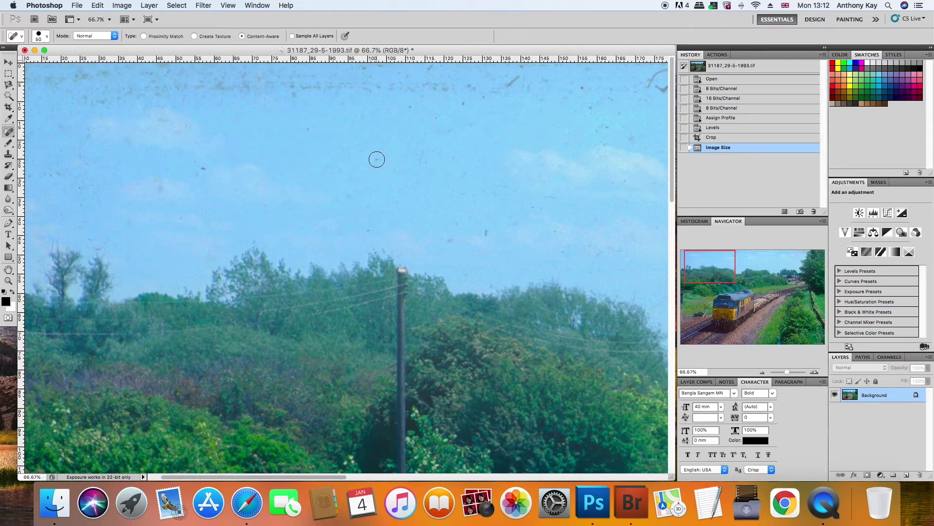
Spot-heal about a dozen dust specks in the upper-left sky, including those near the telegraph pole.
left_click(377, 160)
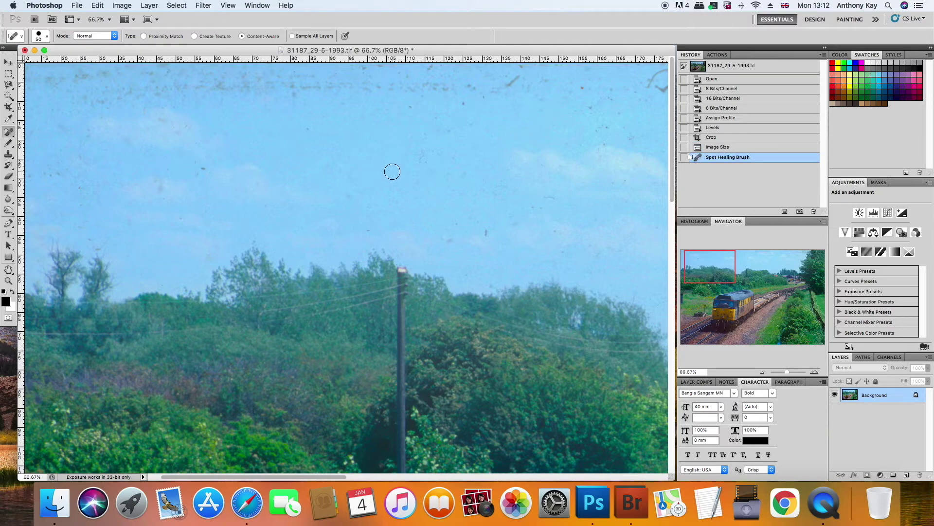
left_click(389, 166)
left_click(385, 158)
left_click(350, 194)
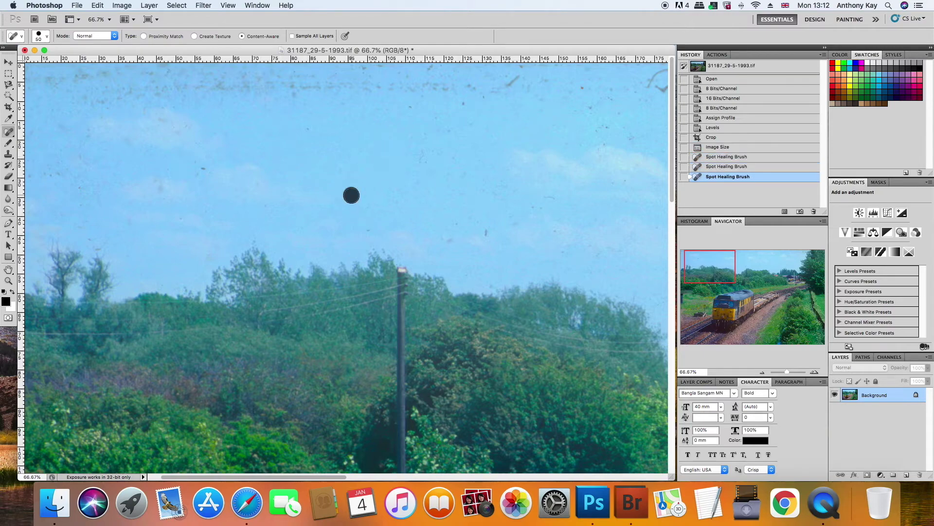
left_click(367, 227)
left_click(440, 238)
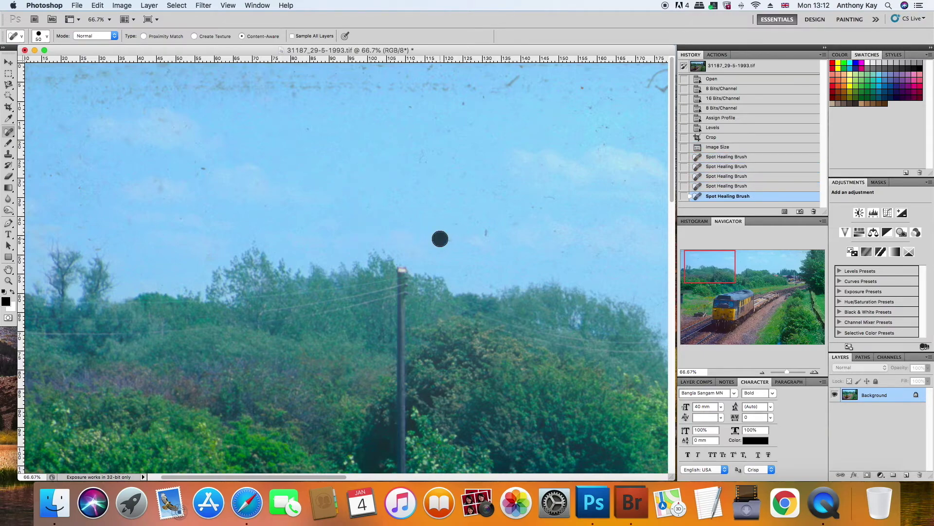
left_click(451, 237)
left_click(460, 223)
left_click(472, 219)
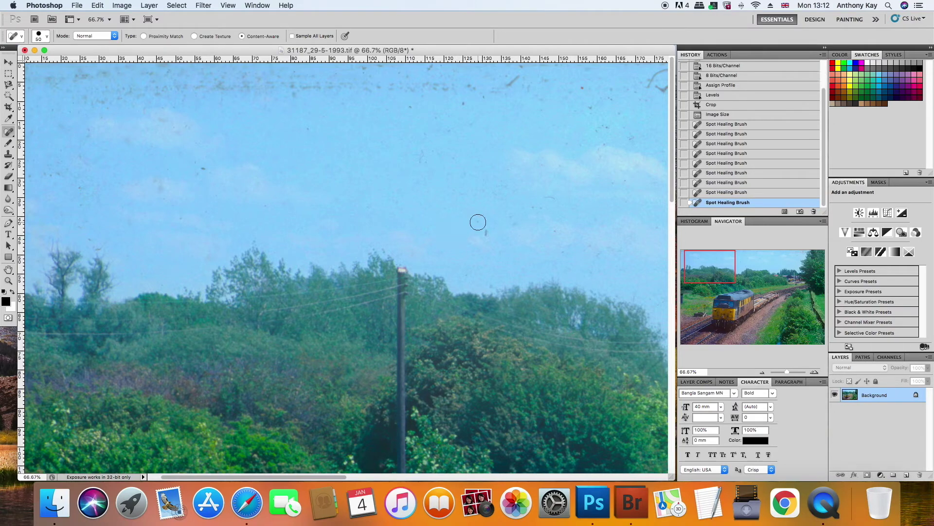
left_click(477, 223)
left_click(485, 232)
left_click(467, 273)
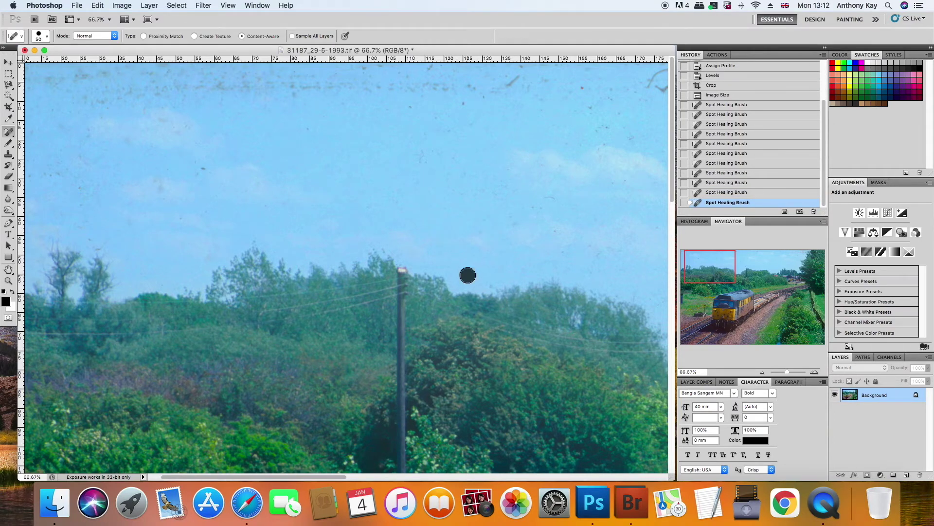
left_click(478, 232)
left_click(203, 165)
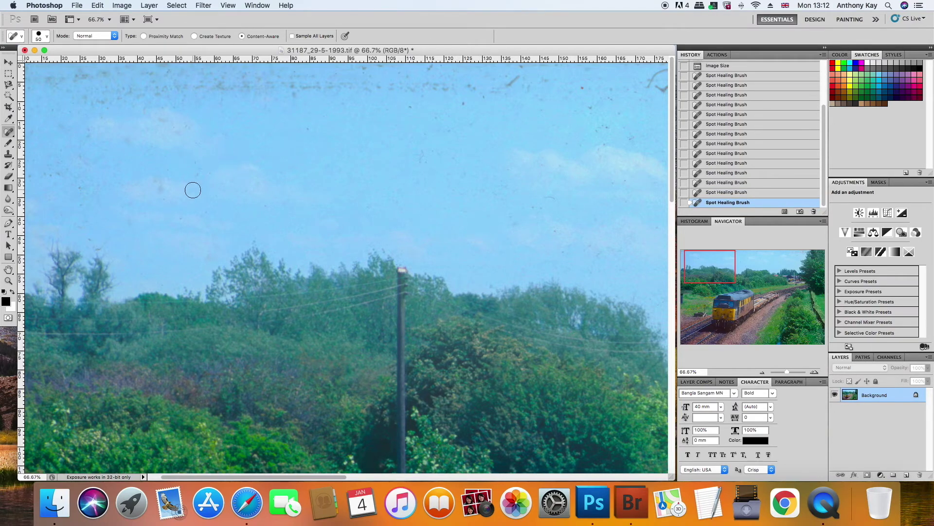
scroll(192, 188, "left", 2)
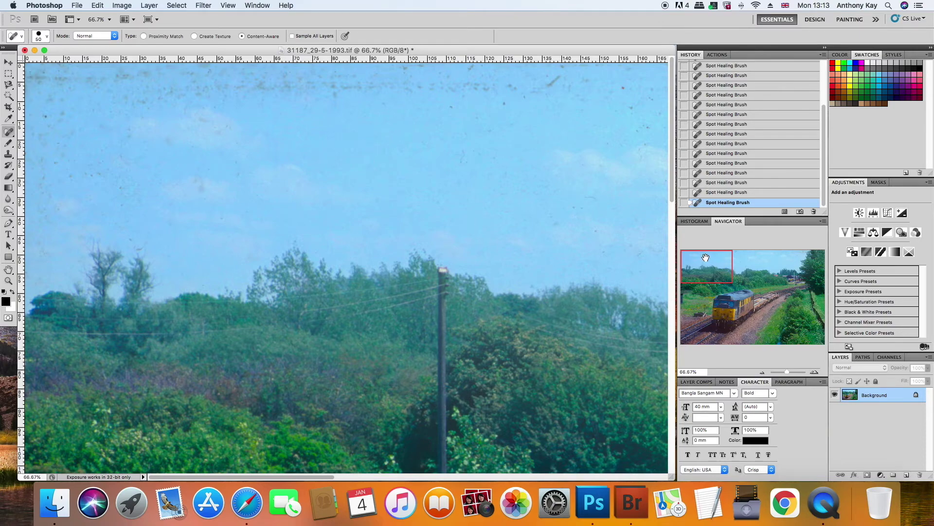
left_click(709, 283)
left_click_drag(710, 282, 733, 298)
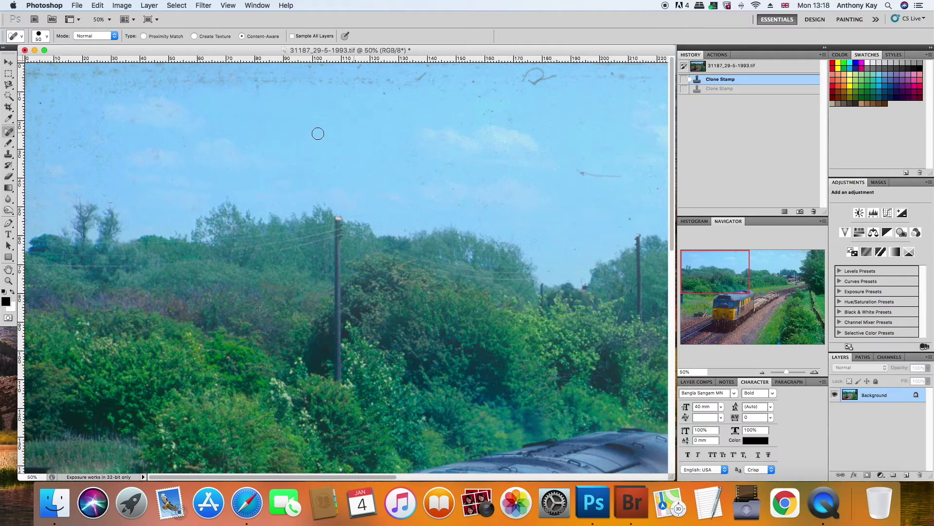
Pick the Clone Stamp and choose the 100 px soft round brush preset.
left_click(8, 155)
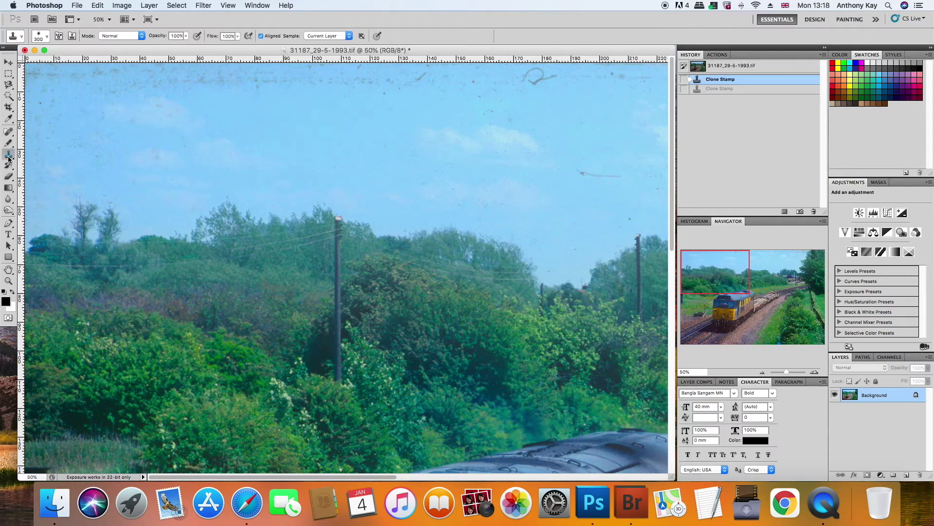
left_click(46, 39)
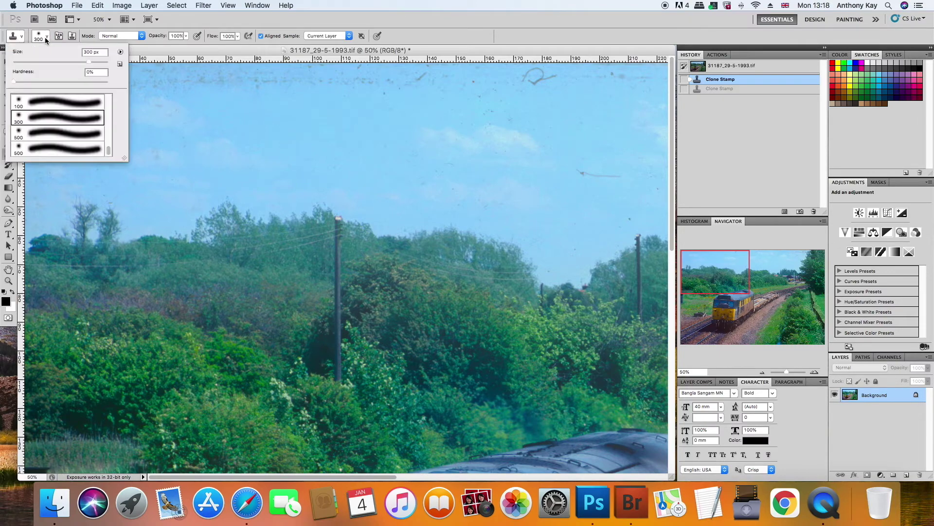
scroll(73, 132, "up", 3)
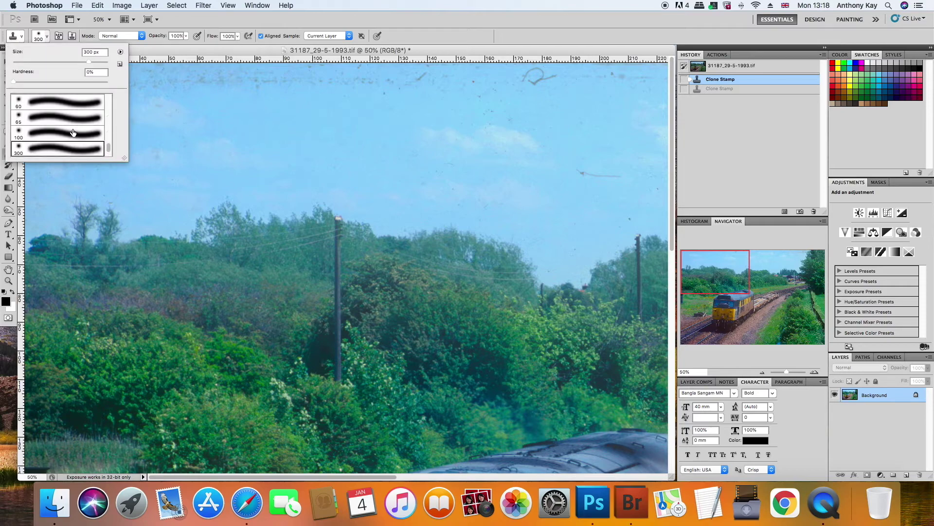
scroll(72, 127, "down", 1)
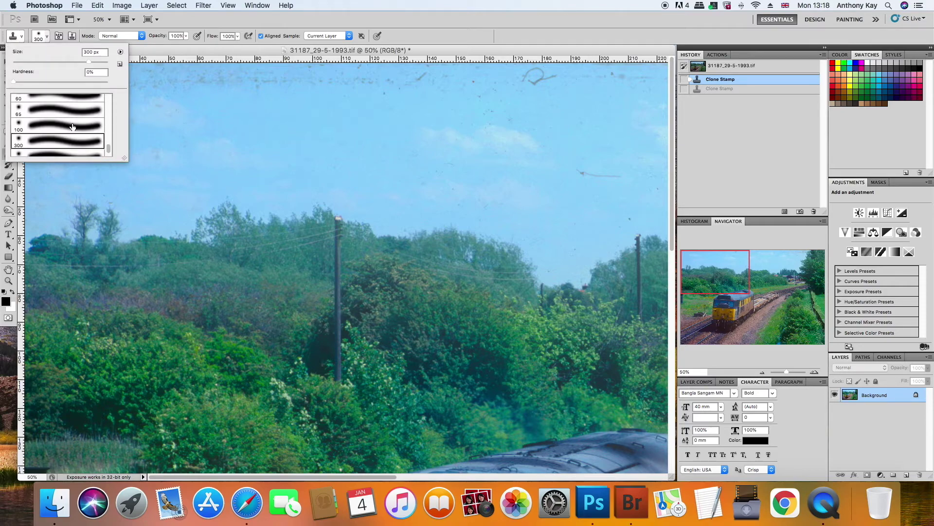
left_click(72, 126)
Clone clean sky over the dust specks along the top edge and upper-left sky.
key("Return")
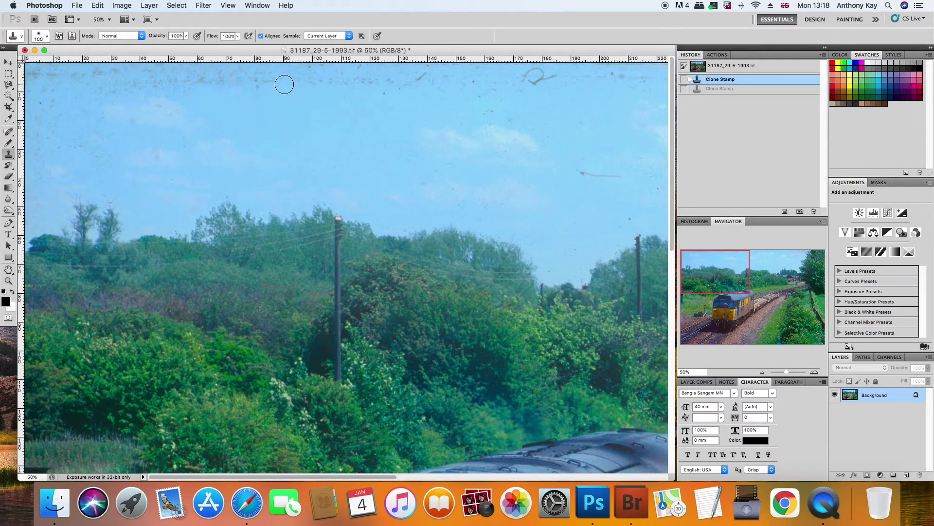
left_click_drag(283, 85, 215, 84)
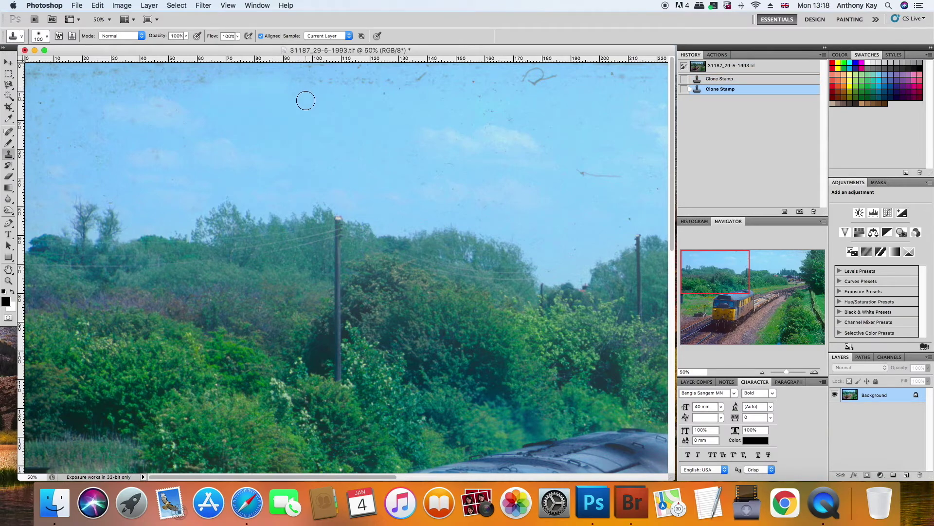
left_click(287, 118, "alt")
mouse_move(288, 100)
left_mouse_down()
mouse_move(382, 93)
mouse_move(285, 83)
mouse_move(353, 80)
mouse_move(283, 79)
mouse_move(337, 81)
left_mouse_up()
left_click(284, 83)
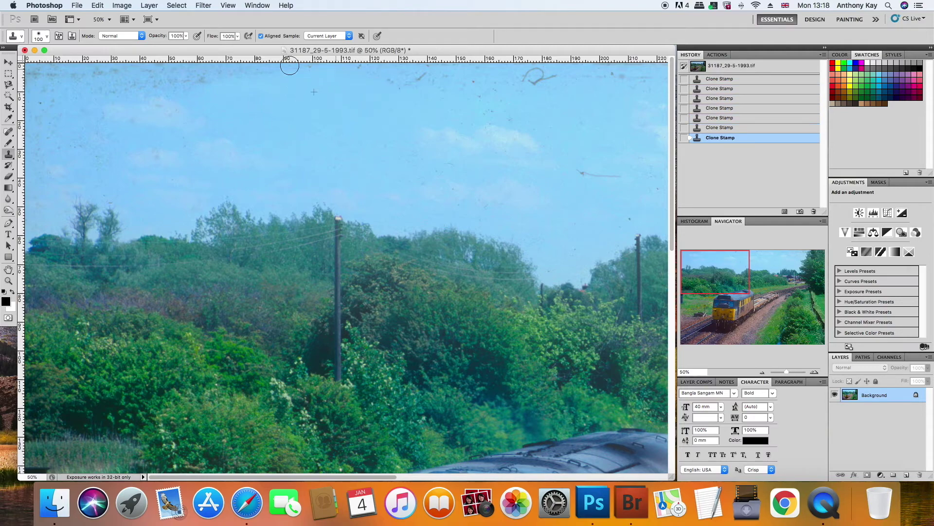
left_click(262, 67)
left_click(258, 78)
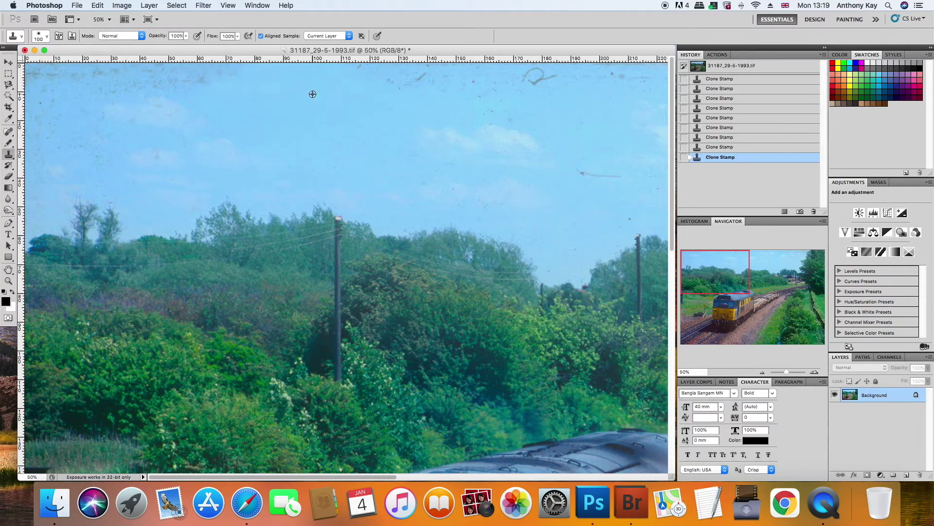
left_click(182, 69)
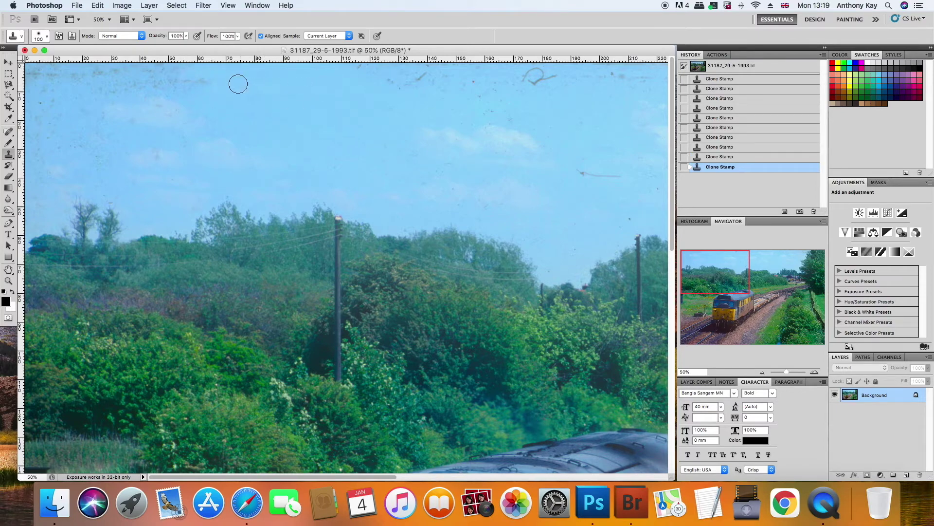
left_click(193, 81)
left_click(204, 92)
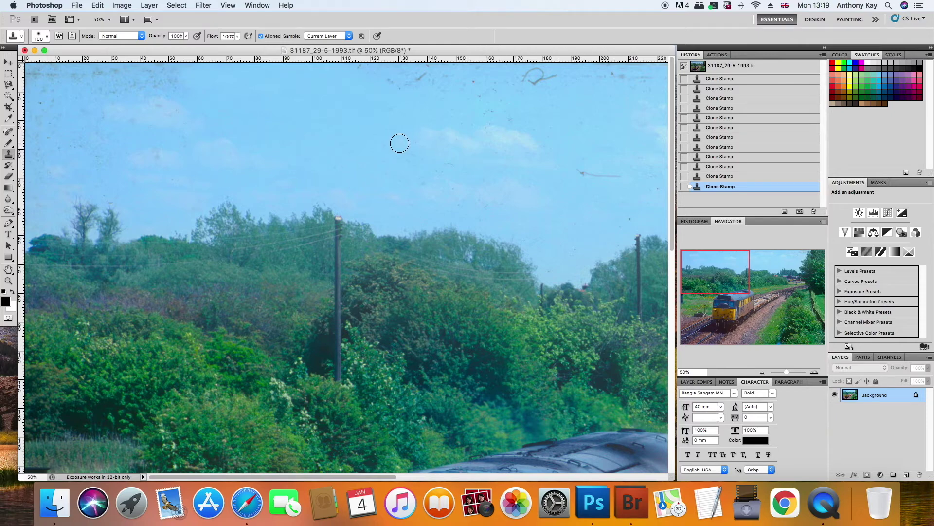
left_click(11, 134)
Resize the Clone Stamp brush to 100 px, then 300 px, moving right across the sky.
right_click(344, 121)
left_click(344, 121)
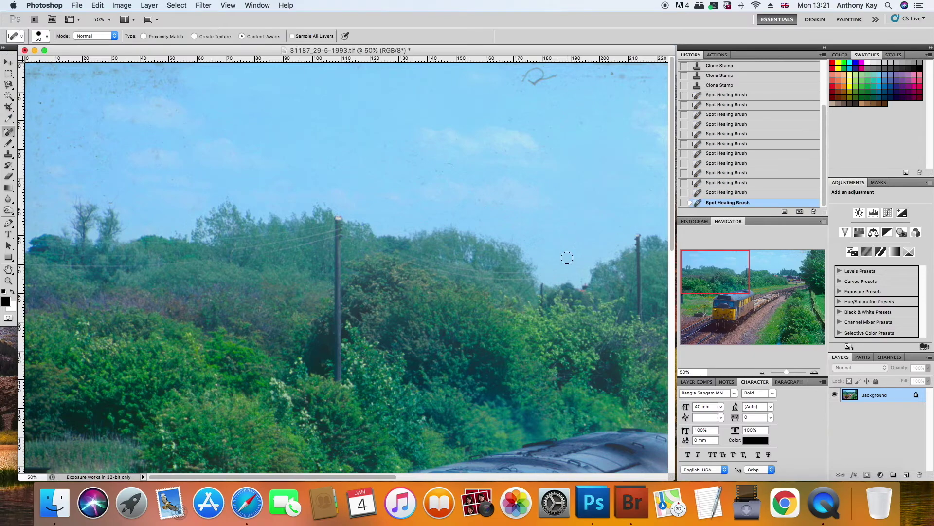
key("bracketleft")
key("bracketleft")
key("bracketleft")
key("bracketleft")
key("bracketleft")
key("bracketleft")
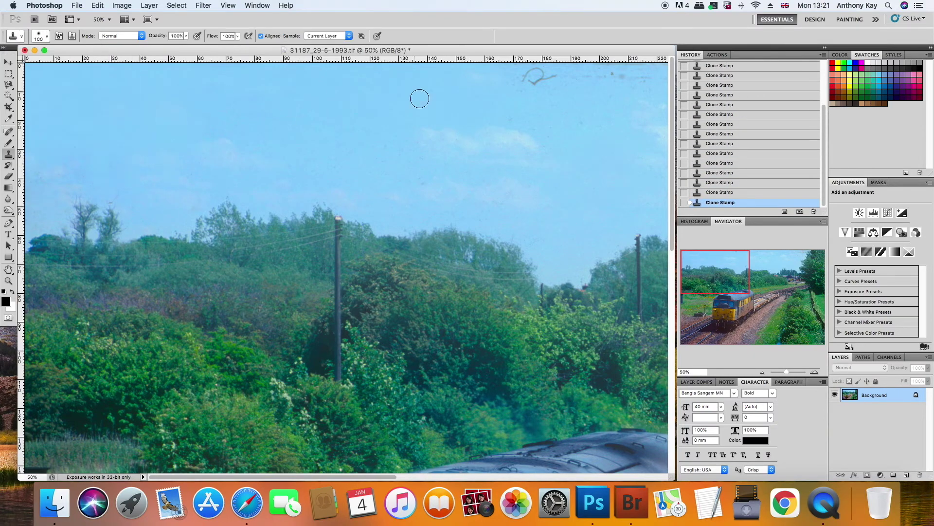
scroll(326, 124, "right", 15)
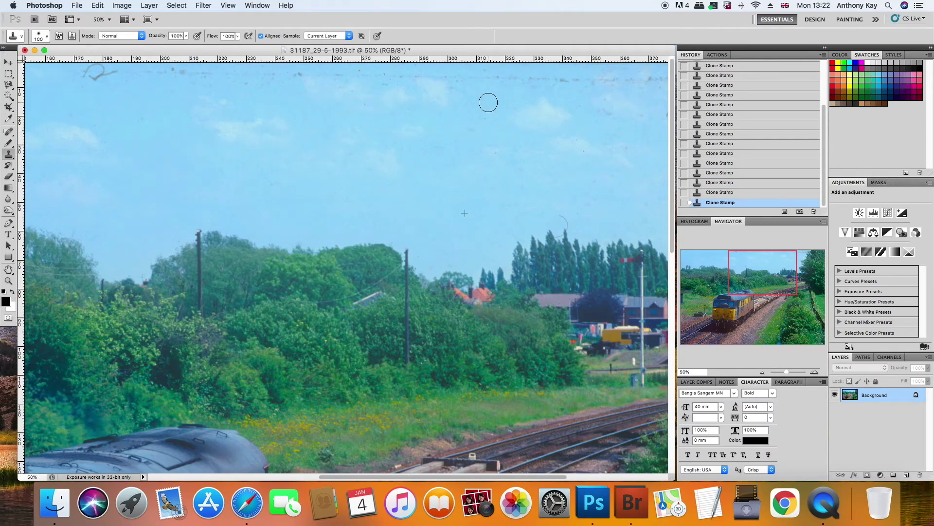
left_click(42, 36)
double_click(58, 138)
scroll(341, 243, "right", 10)
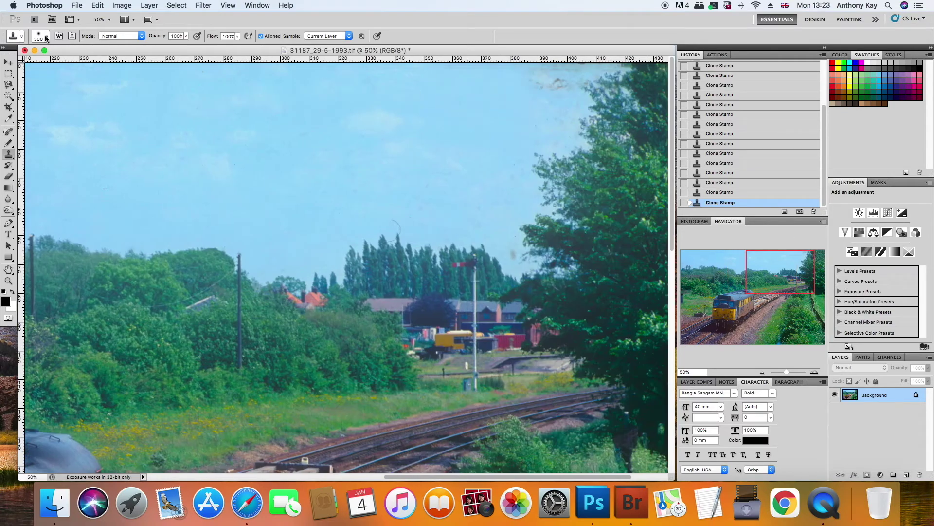
Zoom in on the sky to 100% and switch to a 48 px brush.
key("super+plus")
key("bracketleft")
key("bracketleft")
left_click(42, 36)
double_click(49, 117)
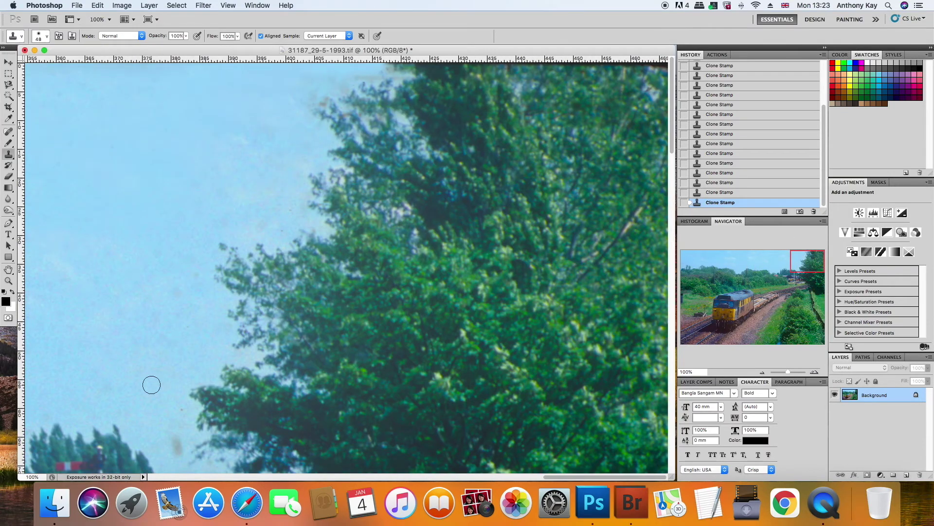
scroll(151, 384, "down", 3)
scroll(314, 121, "up", 3)
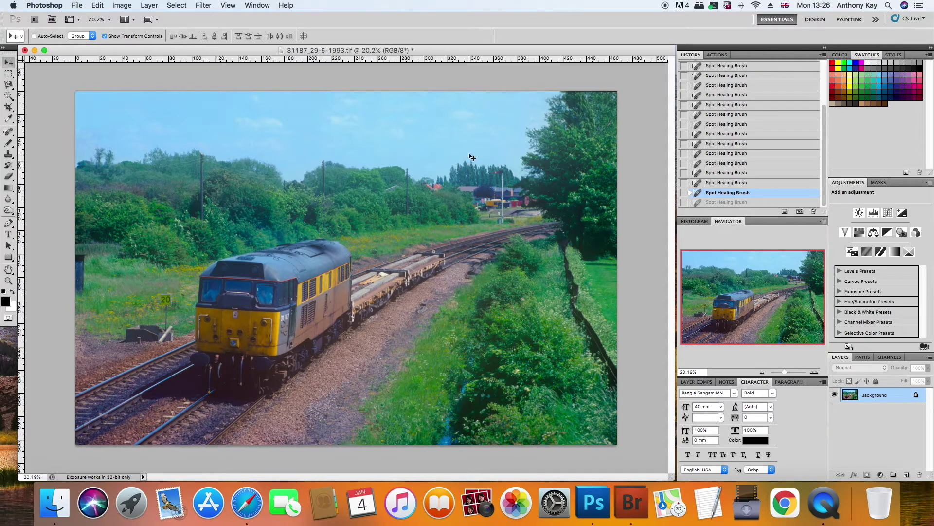
Zoom in around the train and pan the Navigator view up to the sky and trees.
left_click(814, 372)
left_click(815, 372)
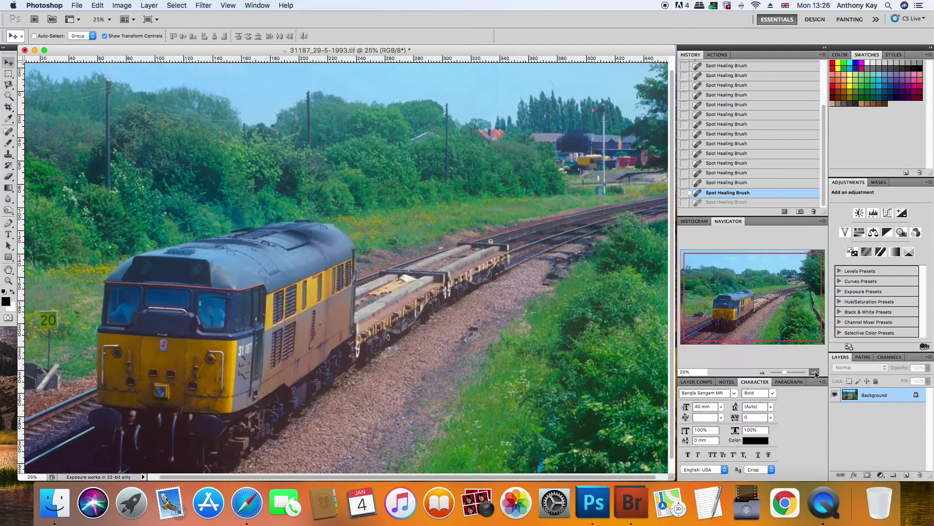
left_click(814, 372)
left_click_drag(773, 312, 797, 286)
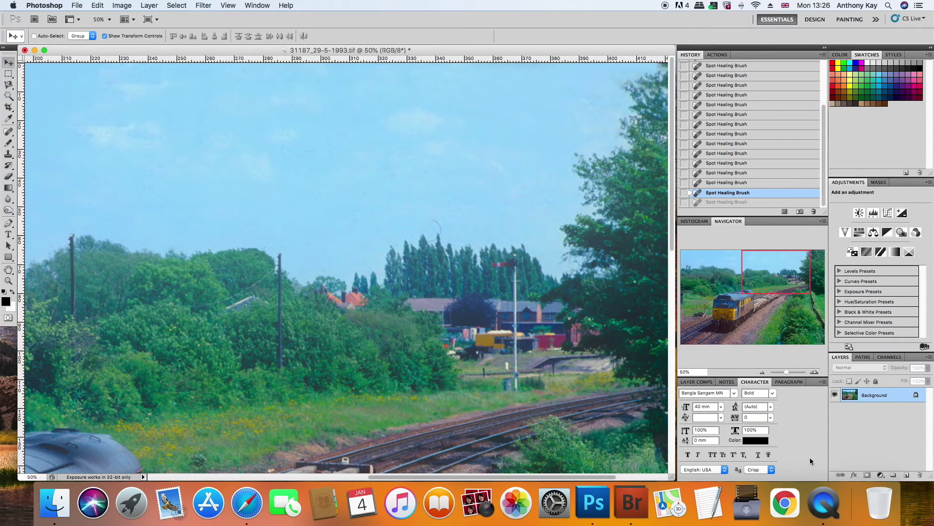
left_click(814, 372)
left_click(814, 371)
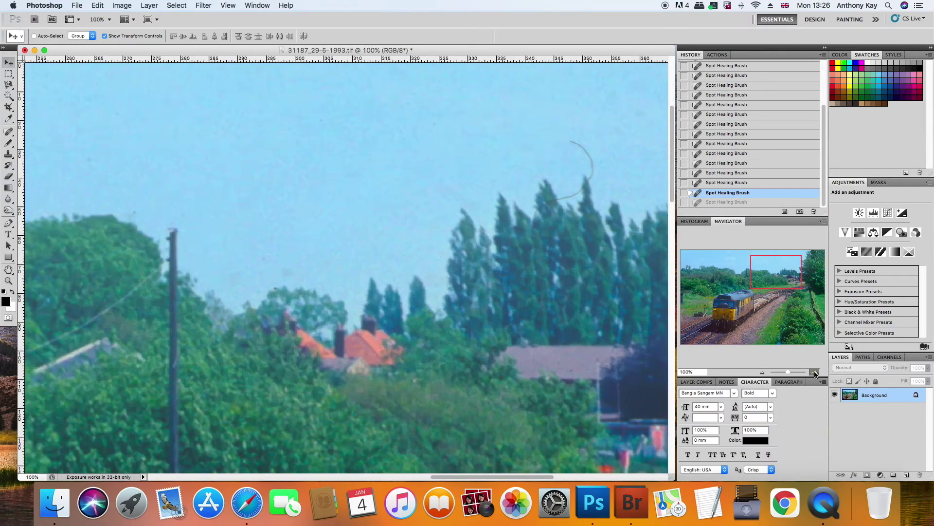
left_click(815, 372)
left_click(759, 372)
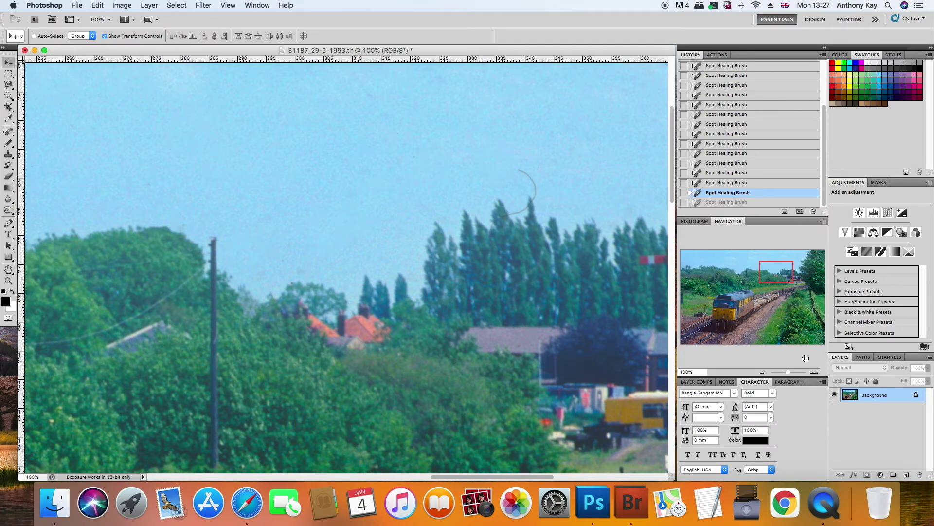
Zoom to 100% on the poplar trees and signal post.
mouse_move(787, 374)
left_mouse_down()
mouse_move(778, 373)
mouse_move(788, 373)
left_mouse_up()
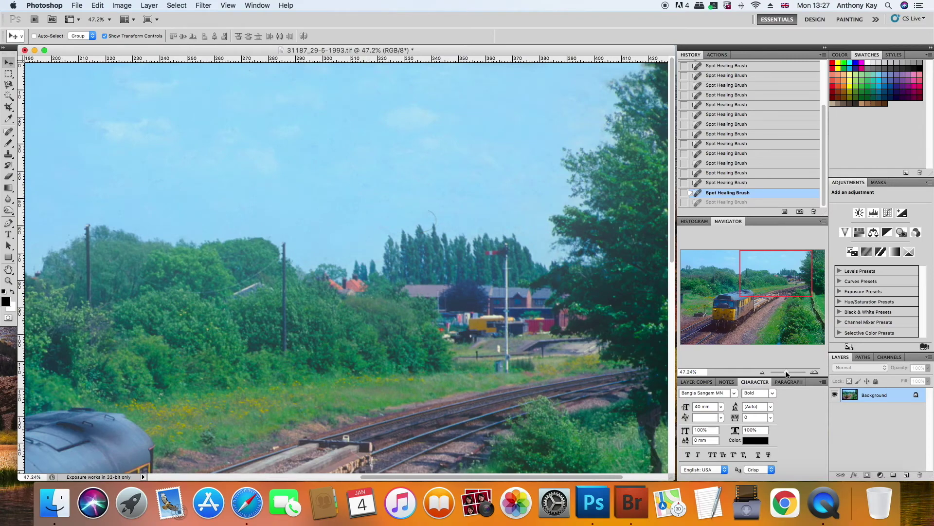
left_click(814, 372)
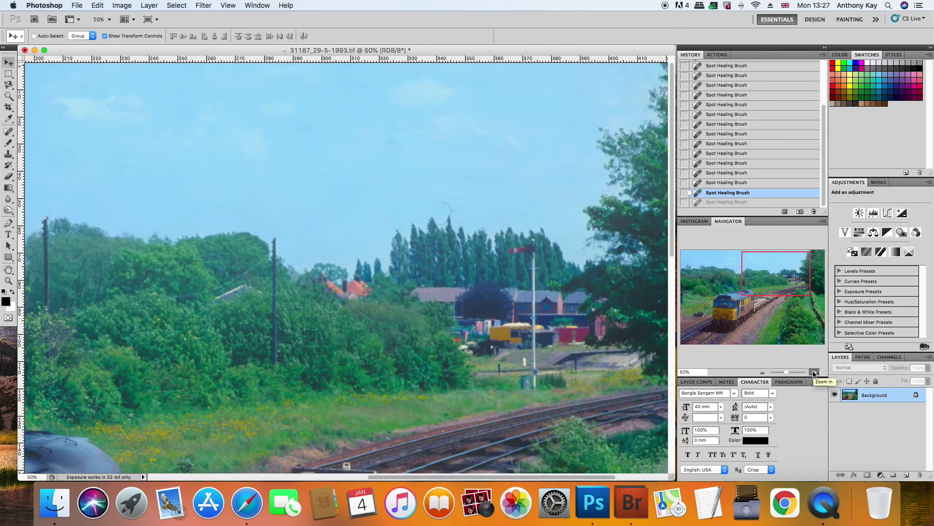
left_click(814, 374)
left_click(814, 373)
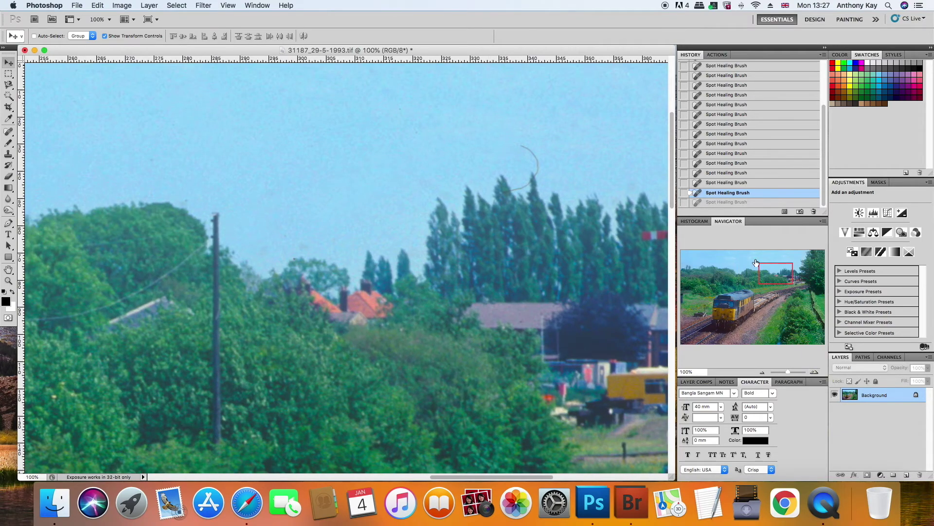
left_click_drag(782, 269, 790, 267)
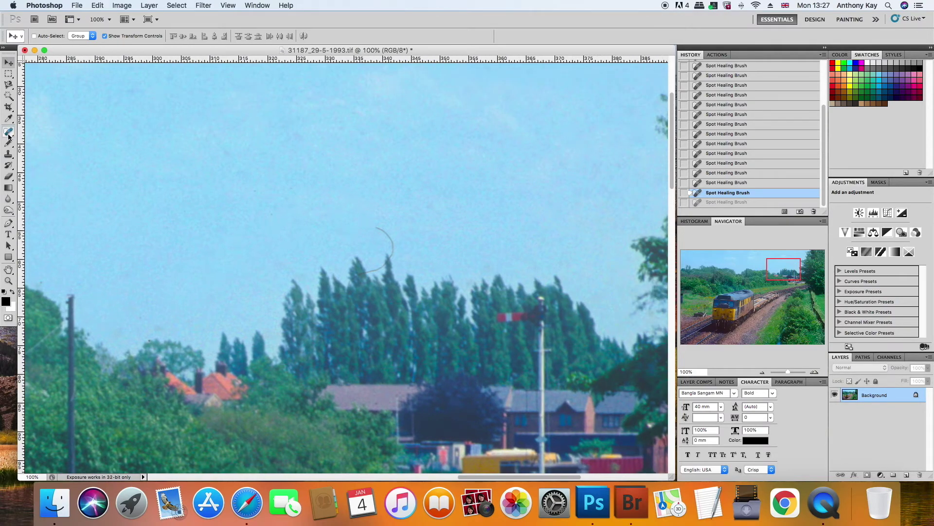
Clone out the thin curved line above the trees and the faint streak with a 24 px brush.
left_click(8, 154)
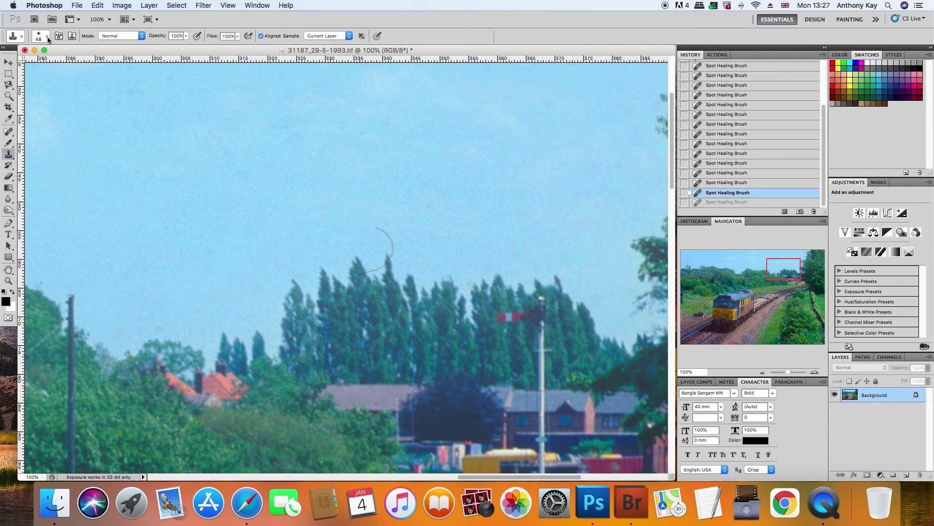
left_click(48, 39)
left_click(56, 102)
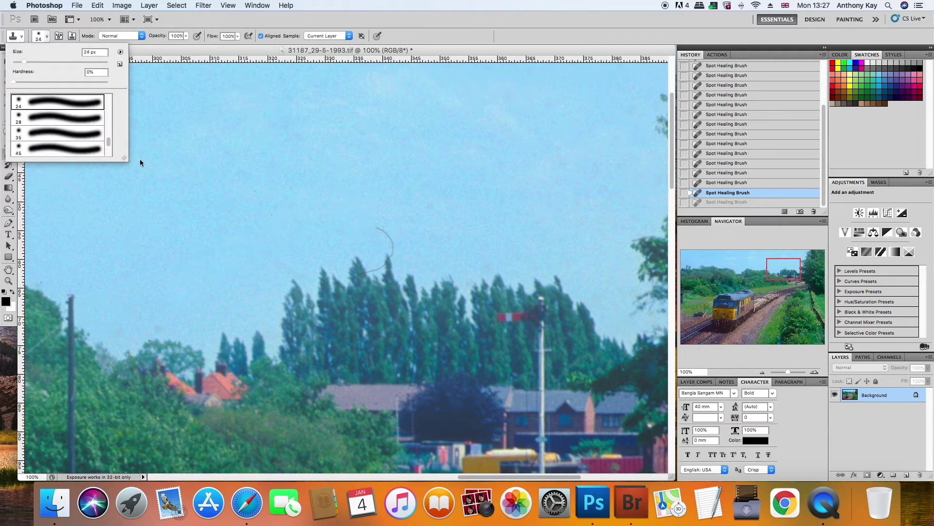
key("Return")
left_click(394, 254)
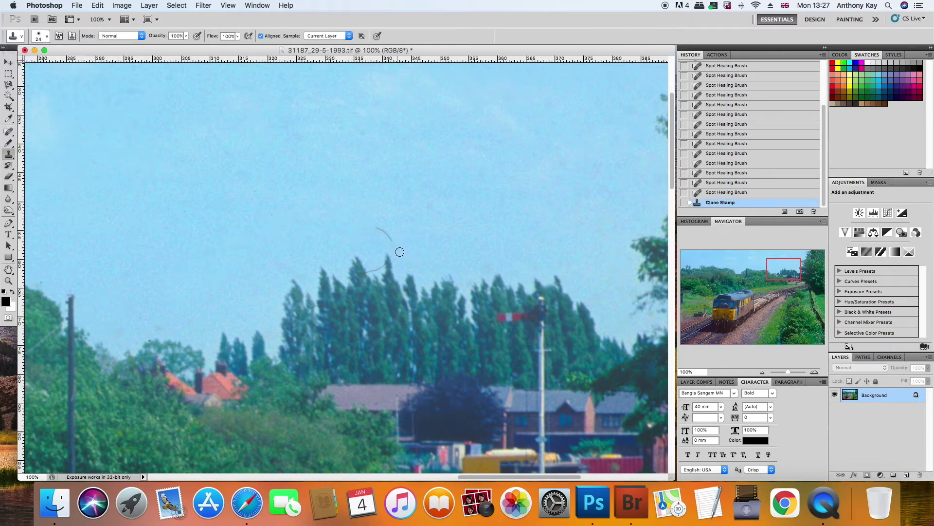
left_click_drag(397, 250, 366, 224)
mouse_move(375, 257)
left_mouse_down()
mouse_move(383, 266)
mouse_move(374, 270)
left_mouse_up()
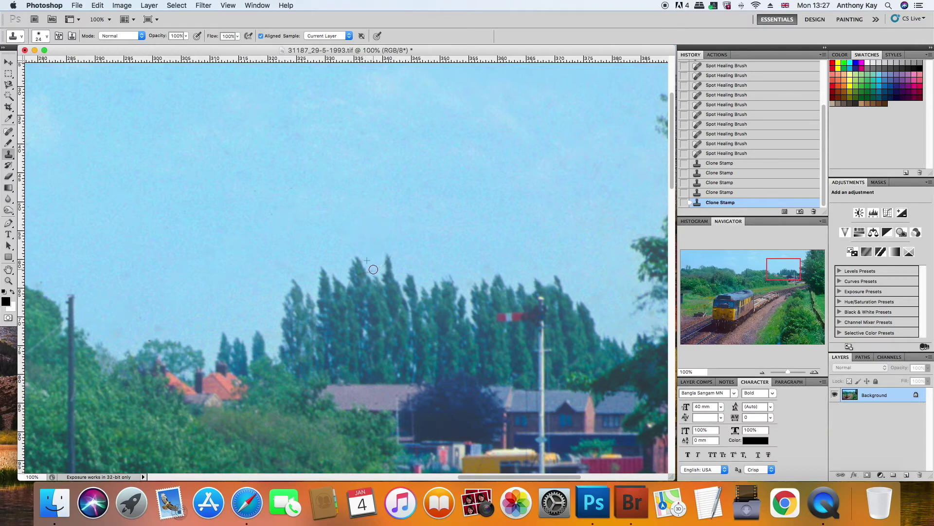
left_click(374, 269)
left_click(369, 271)
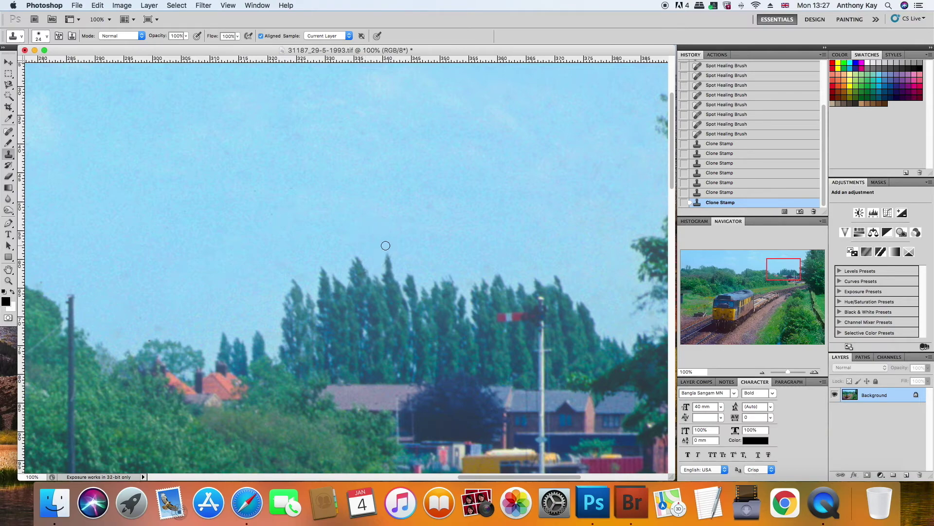
Switch to a 16 px brush, zoom in, and clone out a remaining sky speck.
left_click(38, 36)
left_click(56, 103)
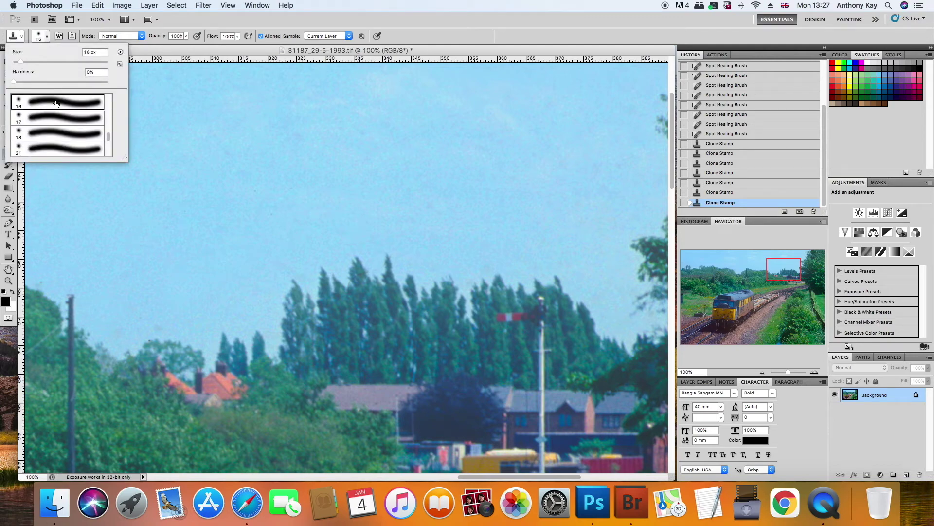
left_click(391, 255)
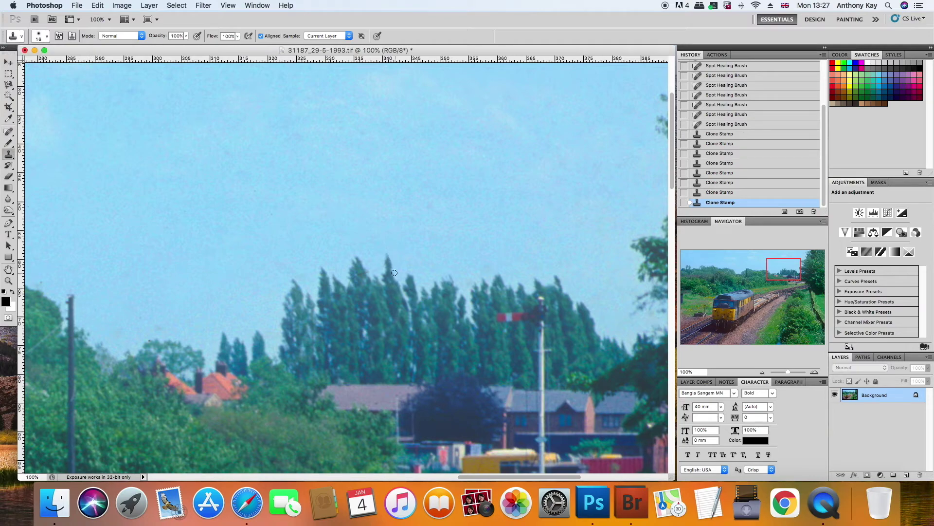
key("super+equal")
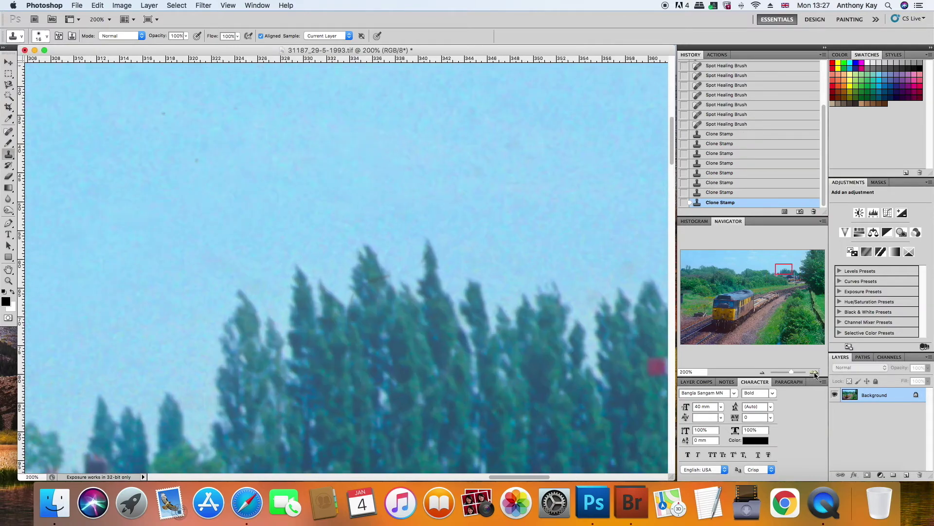
left_click(429, 255)
Clone over the blemishes along the treetop edge with a 12 px brush.
left_click(47, 36)
scroll(66, 129, "up", 2)
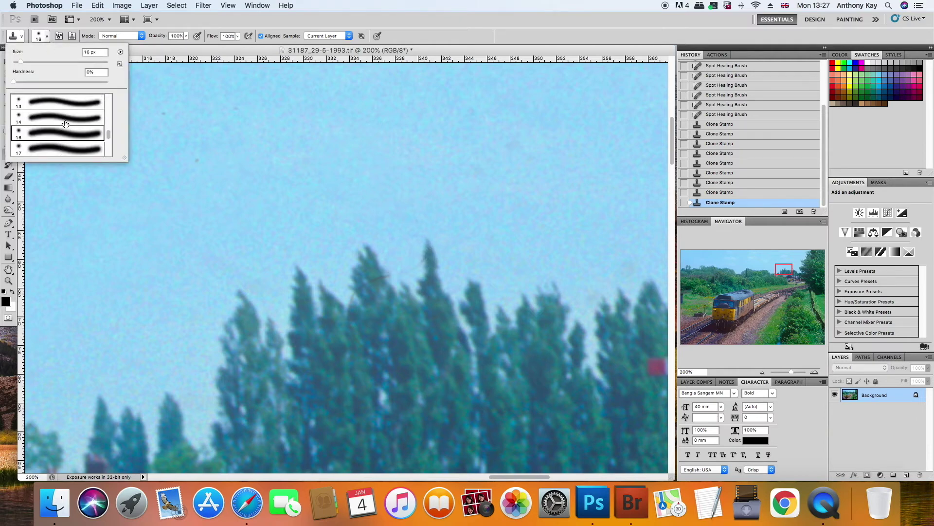
left_click(63, 100)
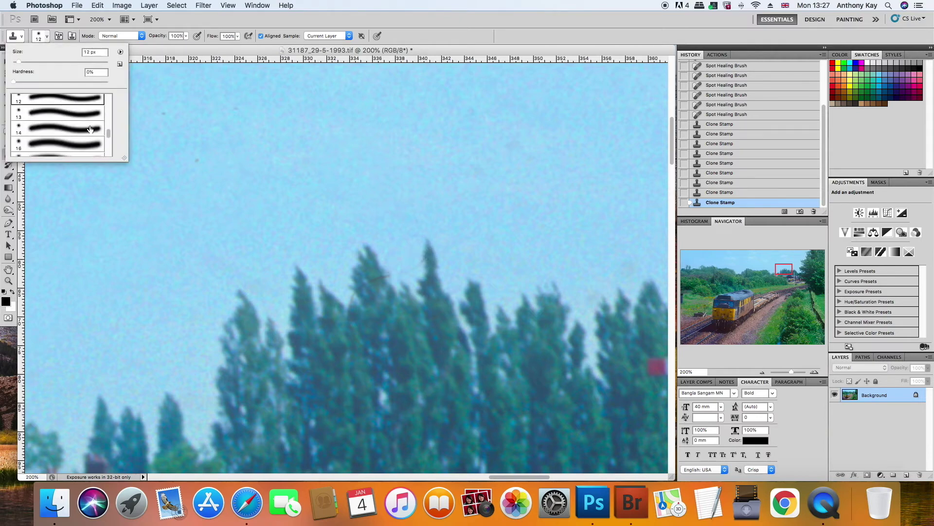
left_click(382, 283)
left_click(377, 279)
left_click(370, 278)
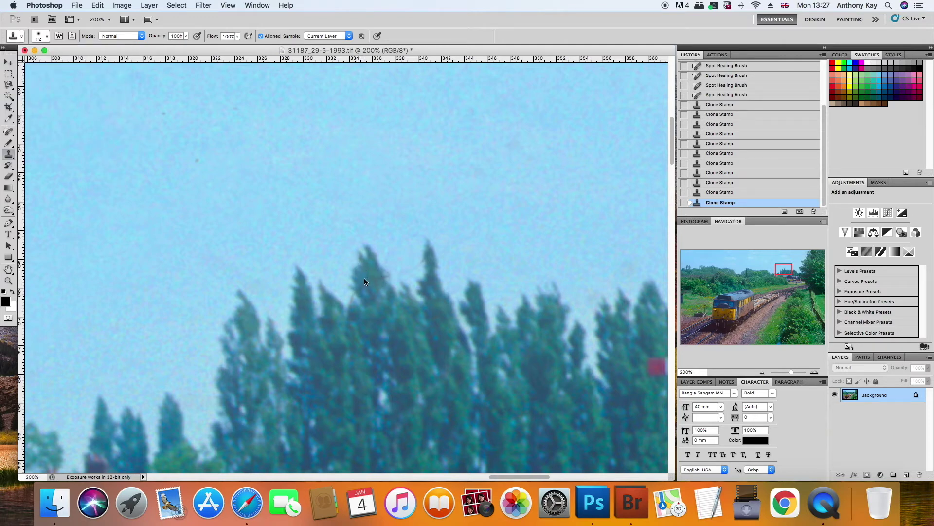
left_click(366, 283)
left_click(360, 288)
left_click(356, 284)
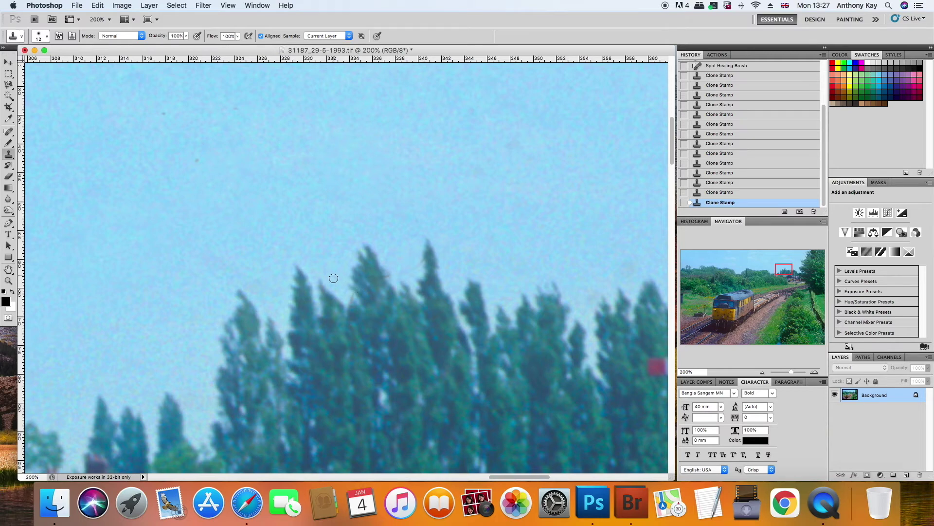
left_click(349, 296)
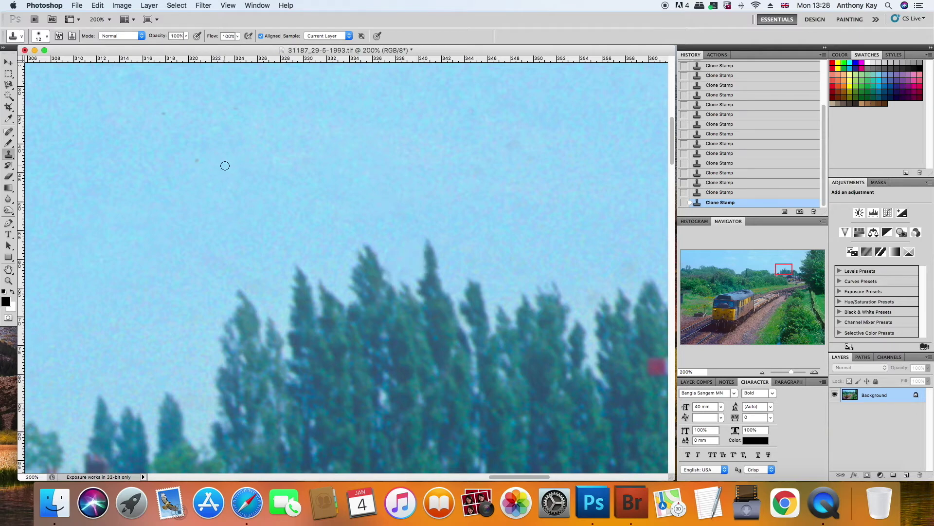
Clone out the two dark specks in the sky and zoom out to 100%.
left_click(165, 112)
left_click(236, 108)
left_click(762, 372)
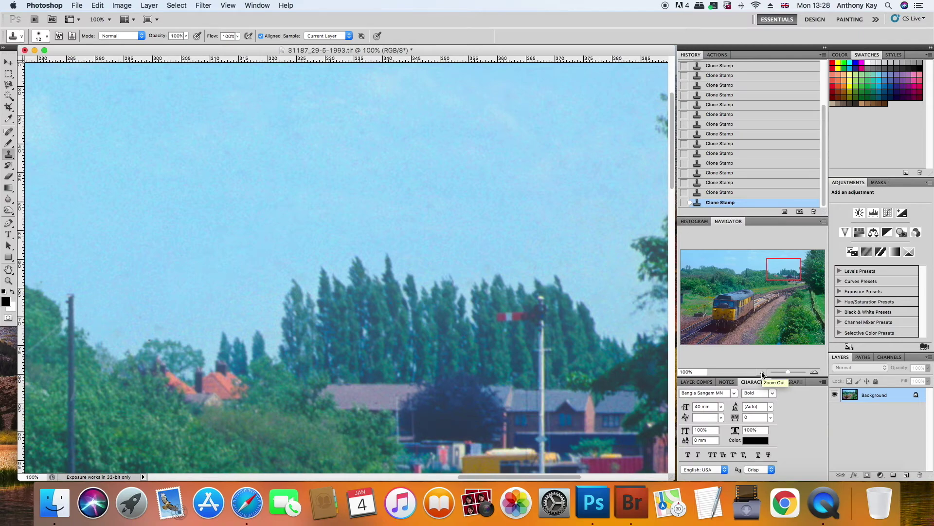
Zoom out to the whole photo and crop it with the top edge pulled slightly down.
left_click(763, 373)
left_click(762, 373)
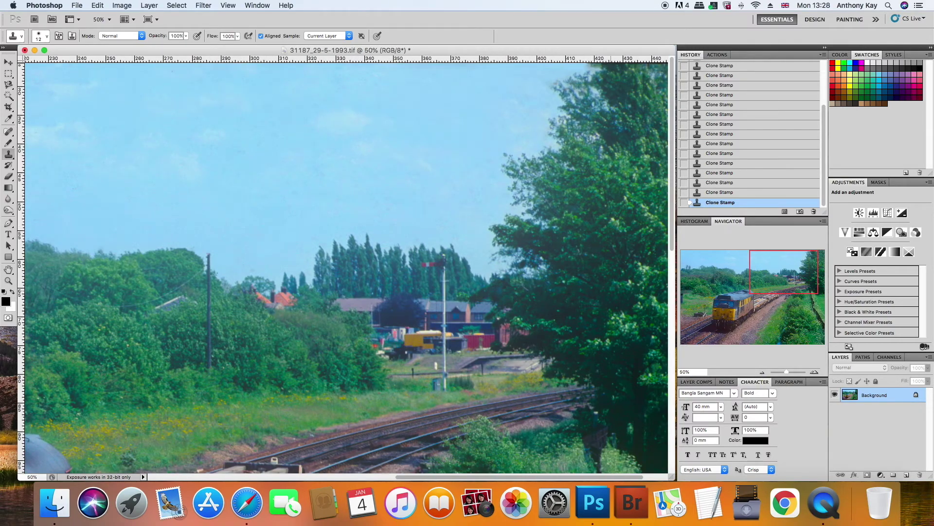
left_click(762, 372)
left_click(762, 372)
left_click(762, 373)
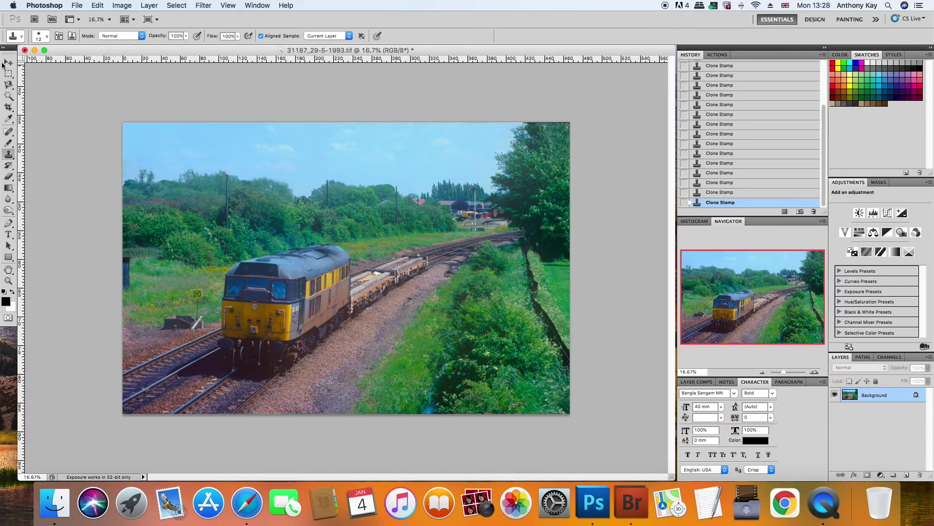
left_click(9, 107)
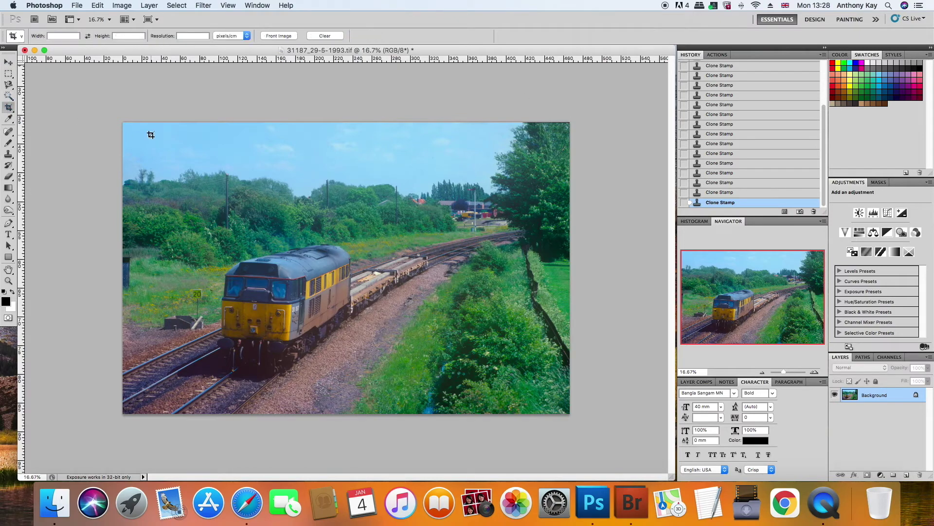
left_click_drag(113, 115, 592, 435)
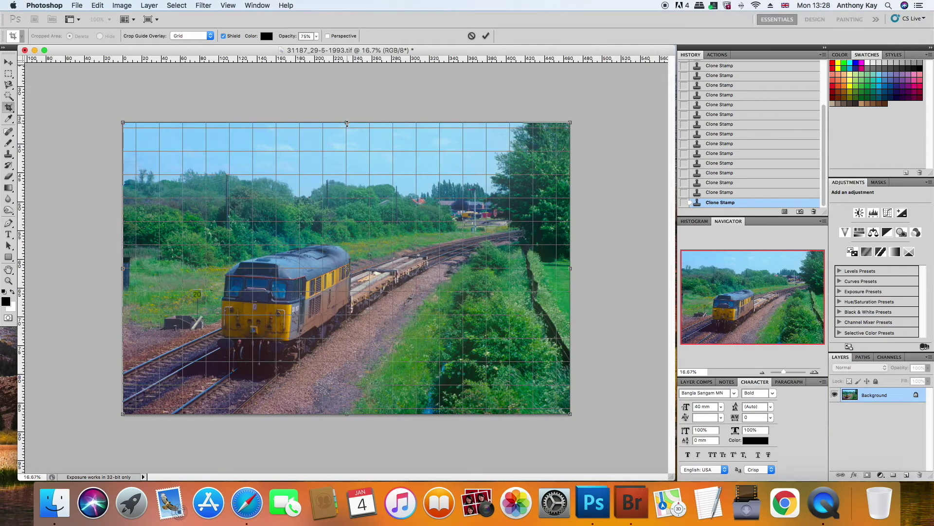
left_click_drag(347, 123, 348, 123)
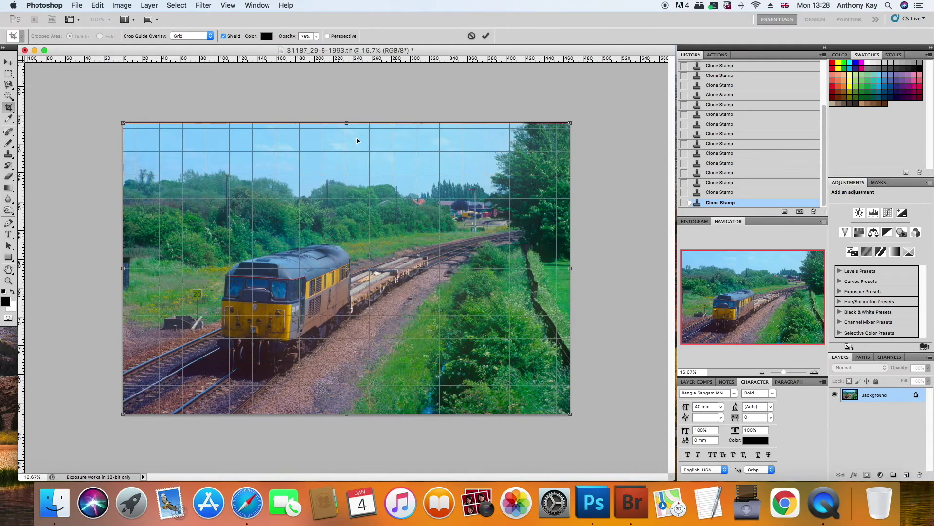
key("Return")
key("v")
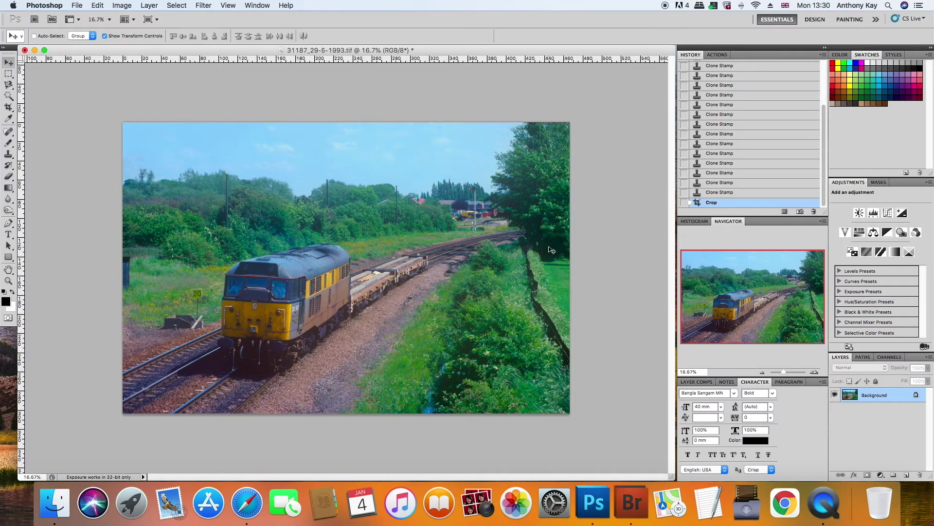
Set the Burn Tool to Shadows range, 5% exposure, with the 300 px soft brush.
left_click(9, 212)
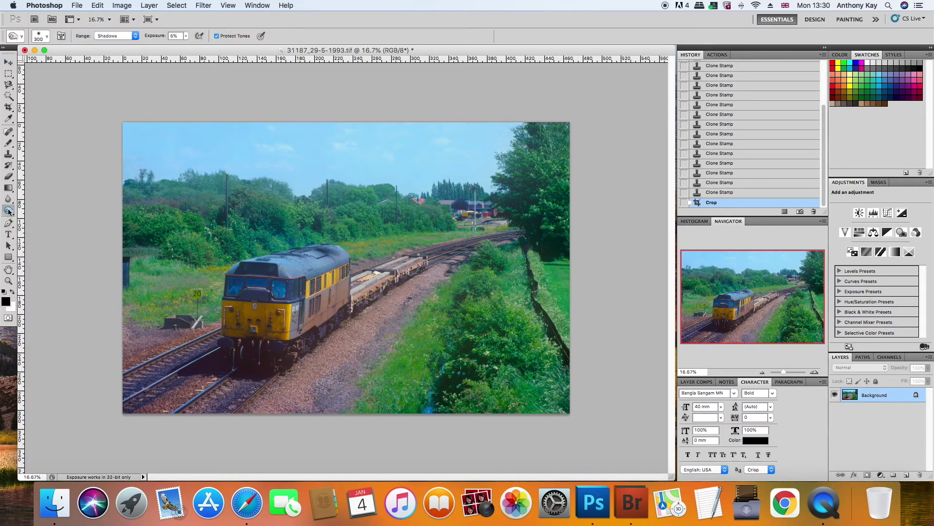
left_click(9, 211)
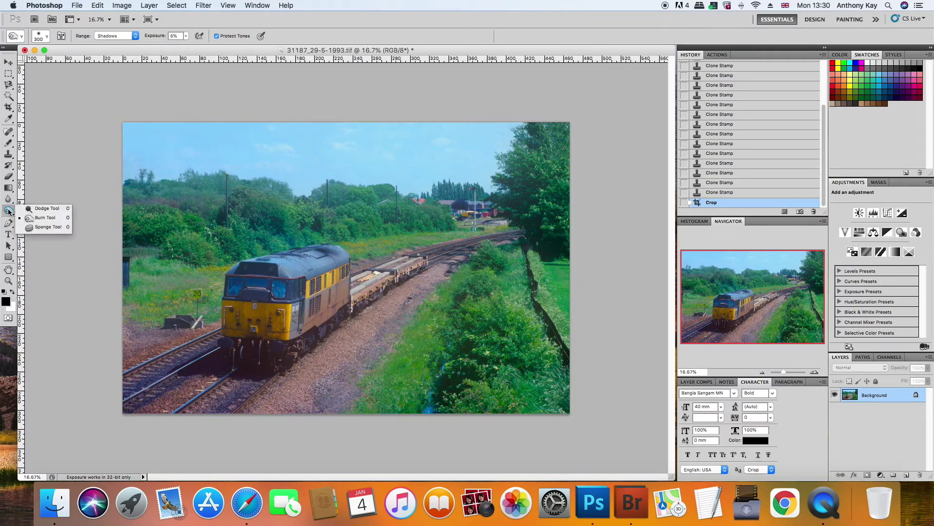
left_click(45, 218)
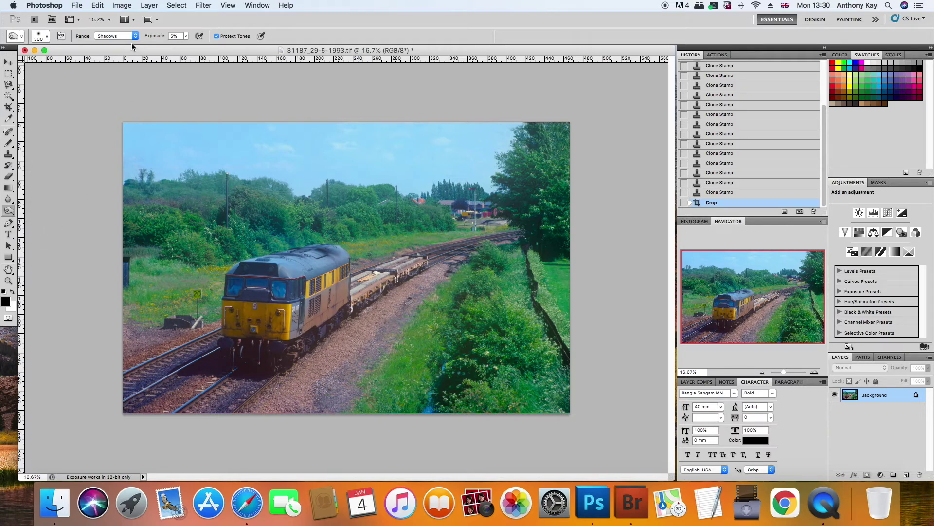
left_click(136, 36)
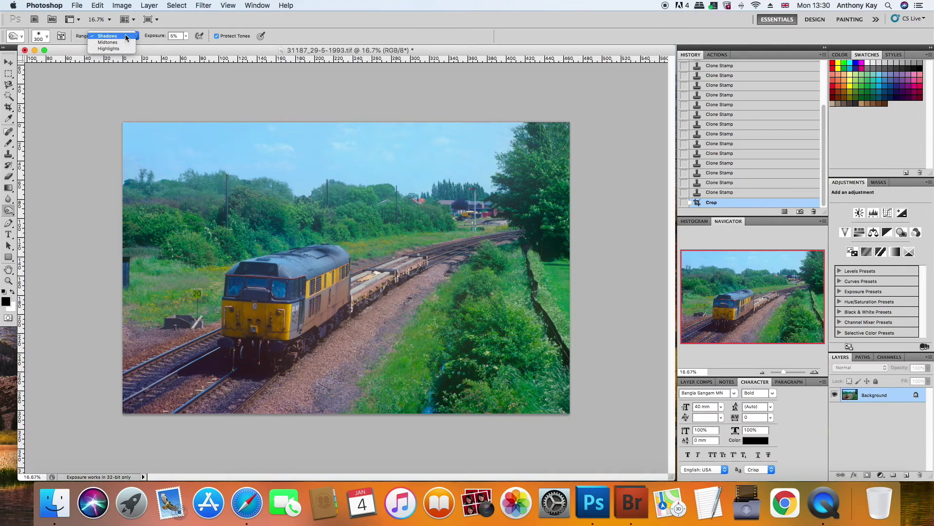
left_click(126, 37)
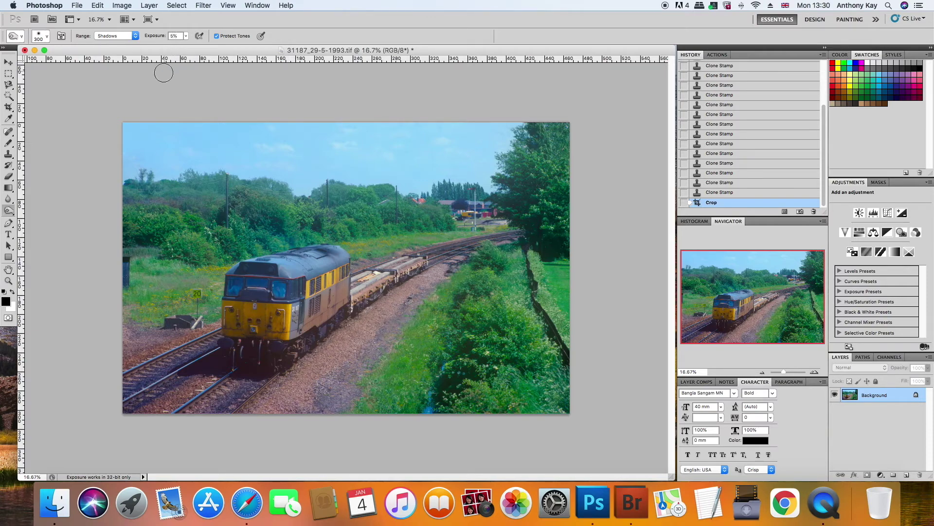
left_click(47, 38)
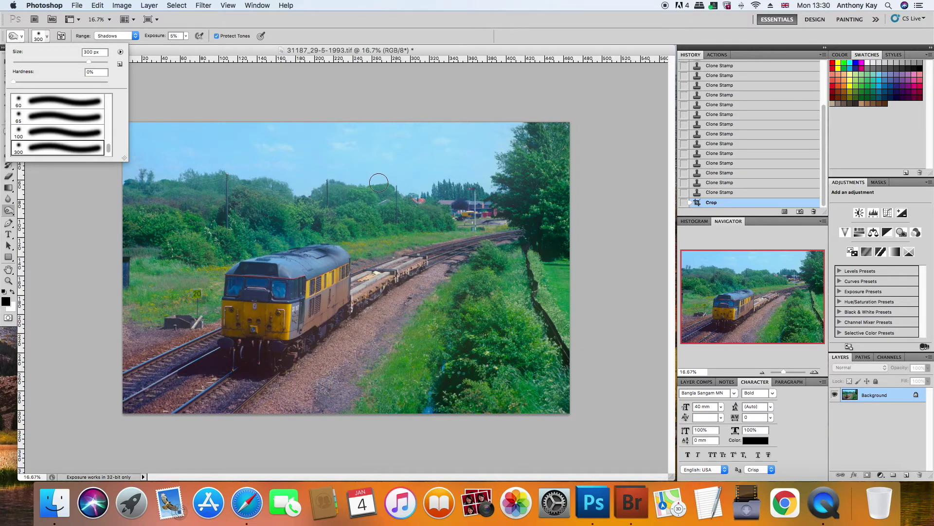
left_click(813, 372)
At 50% zoom, burn the locomotive's underframe and front bogie darker.
left_click(814, 372)
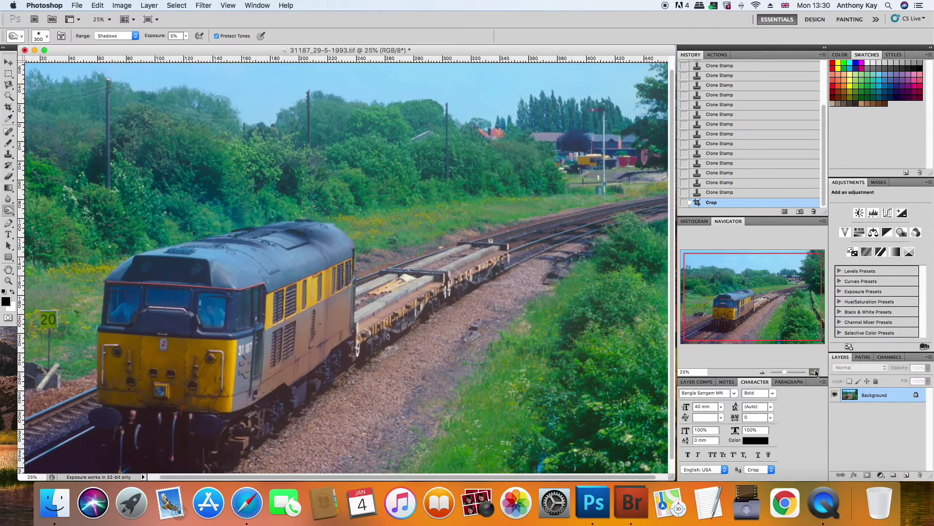
left_click(813, 373)
left_click_drag(756, 312, 735, 336)
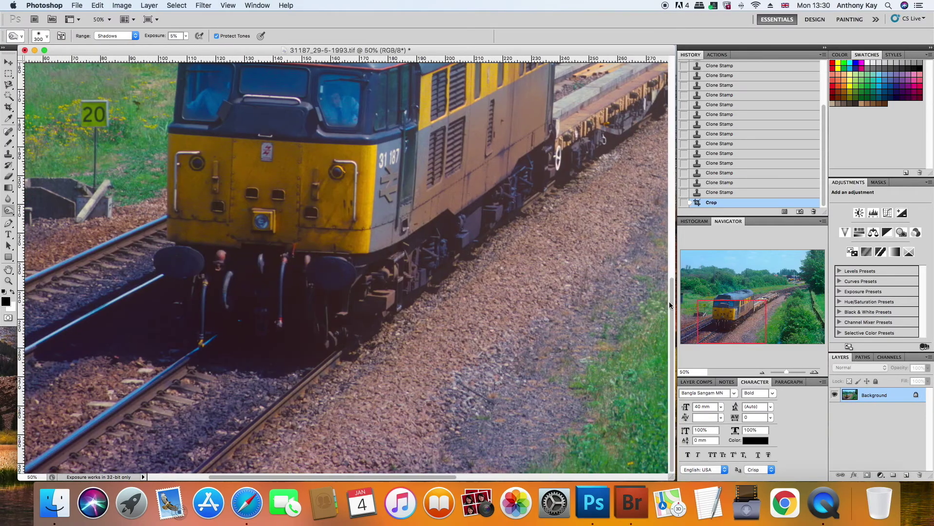
left_click_drag(546, 166, 479, 236)
mouse_move(522, 176)
left_mouse_down()
mouse_move(415, 245)
mouse_move(393, 273)
left_mouse_up()
mouse_move(467, 203)
left_mouse_down()
mouse_move(367, 284)
mouse_move(355, 313)
left_mouse_up()
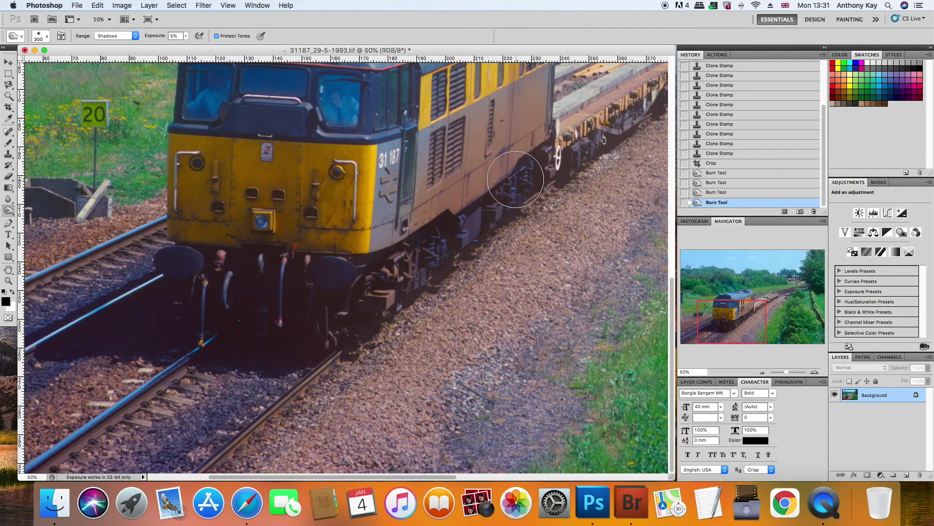
left_click_drag(515, 180, 365, 281)
mouse_move(588, 126)
left_mouse_down()
mouse_move(491, 215)
mouse_move(535, 161)
mouse_move(482, 209)
left_mouse_up()
left_click_drag(567, 113, 375, 292)
left_click_drag(441, 253, 370, 301)
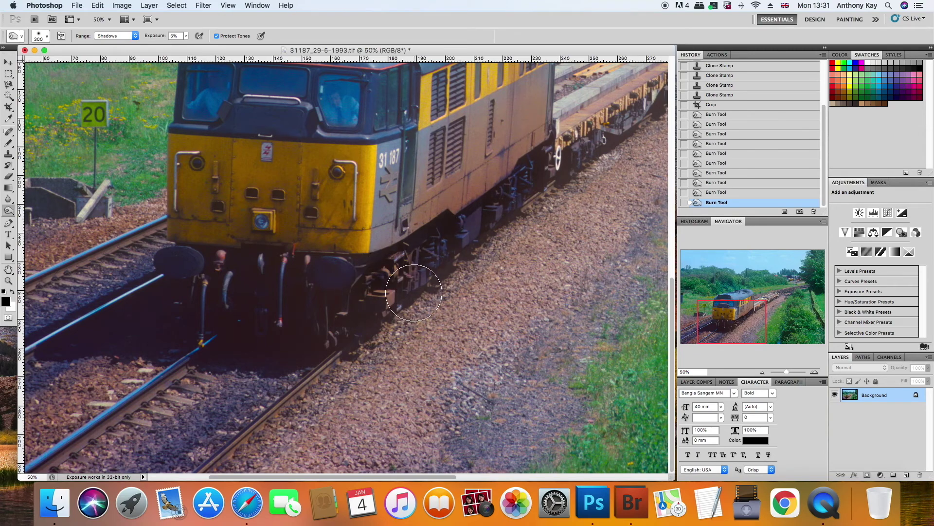
Burn the wagon underframe darker, then pan back across the locomotive to the trackside grass.
left_click_drag(735, 309, 765, 292)
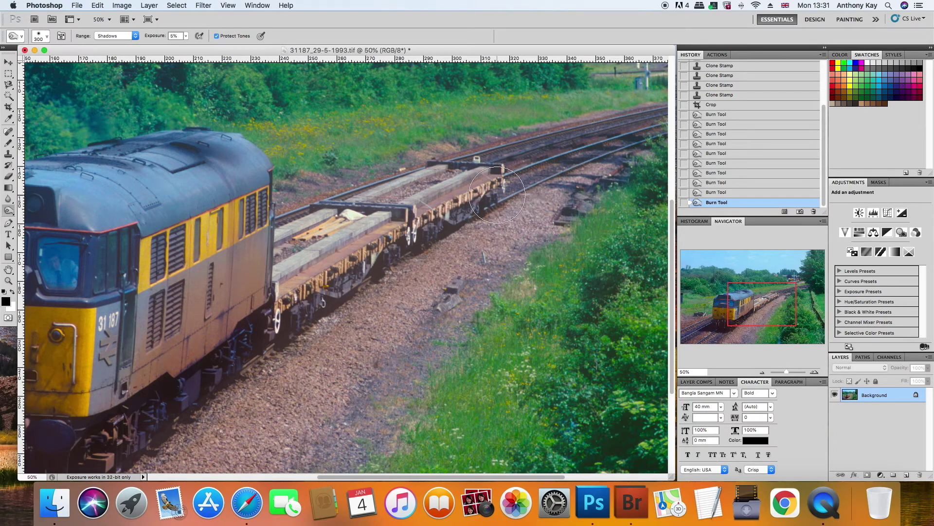
left_click_drag(398, 258, 311, 307)
mouse_move(365, 265)
left_mouse_down()
mouse_move(316, 304)
mouse_move(380, 270)
mouse_move(336, 309)
mouse_move(292, 326)
mouse_move(320, 306)
left_mouse_up()
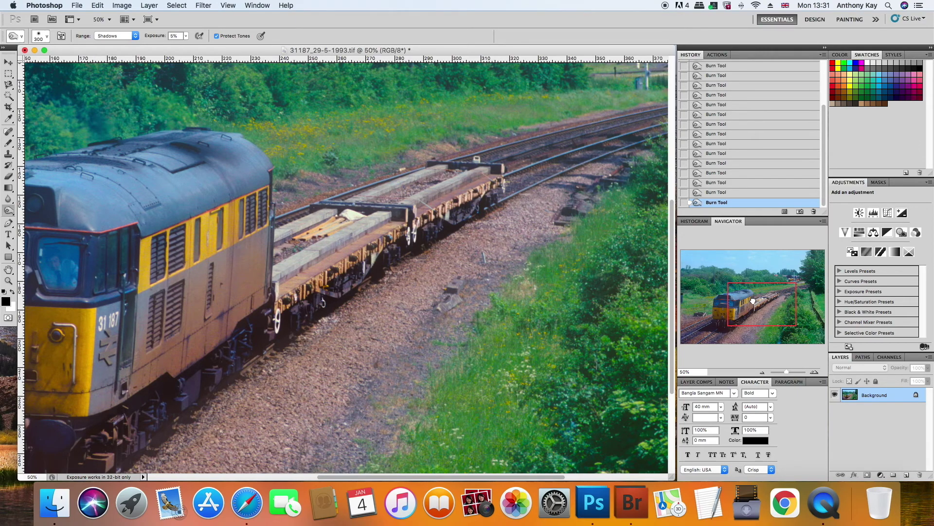
left_click_drag(753, 300, 736, 298)
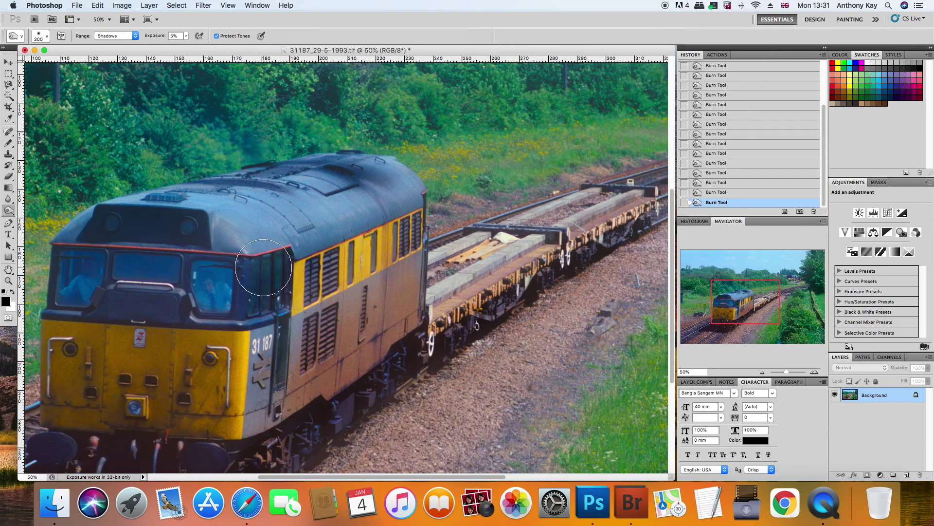
left_click_drag(716, 317, 748, 338)
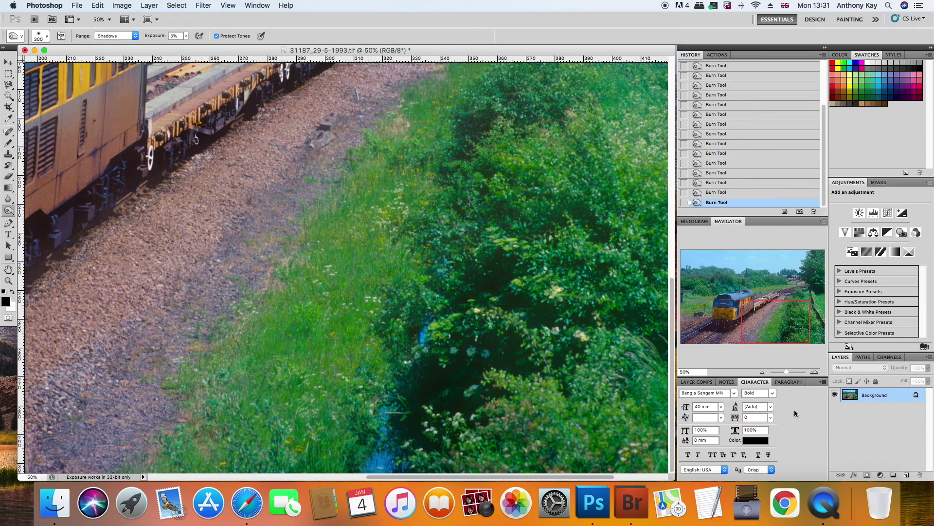
left_click(761, 372)
Zoom out to 25% and switch the Burn brush to 500 px.
left_click(761, 371)
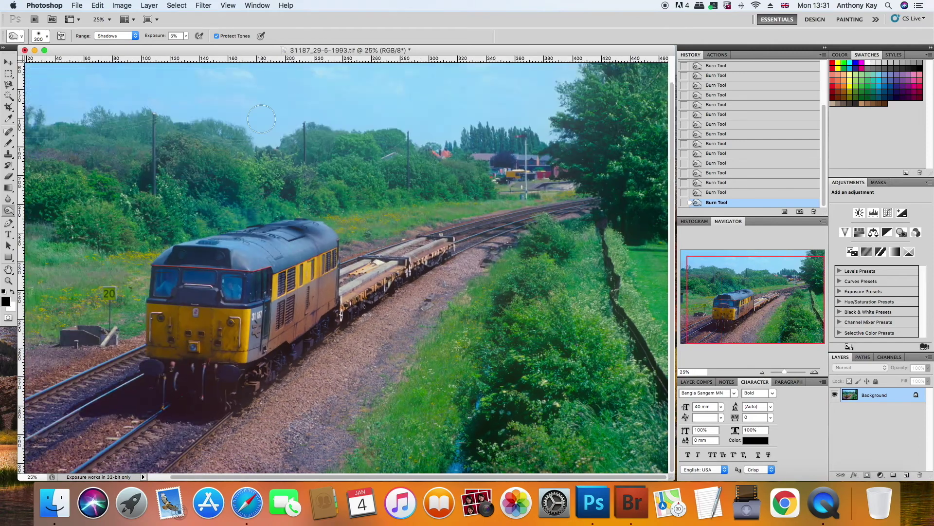
left_click(47, 37)
scroll(41, 139, "down", 2)
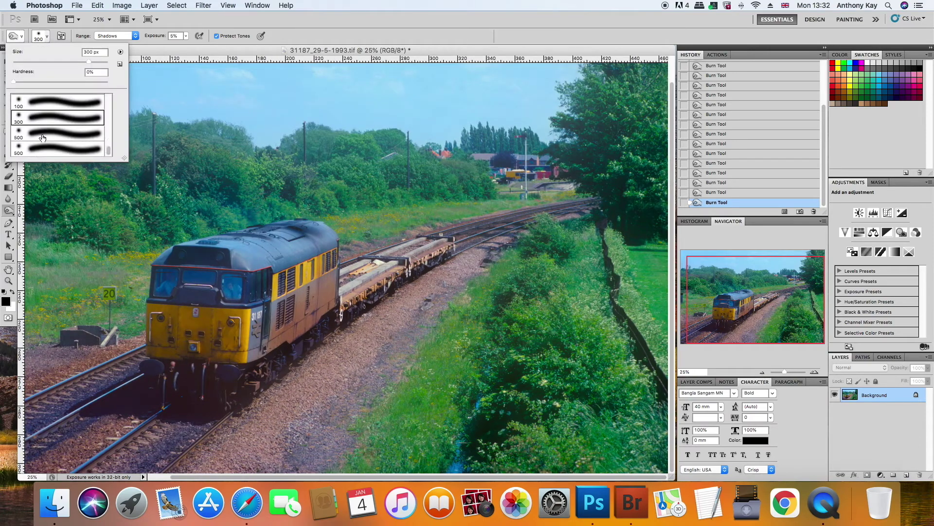
left_click(42, 137)
left_click(642, 374)
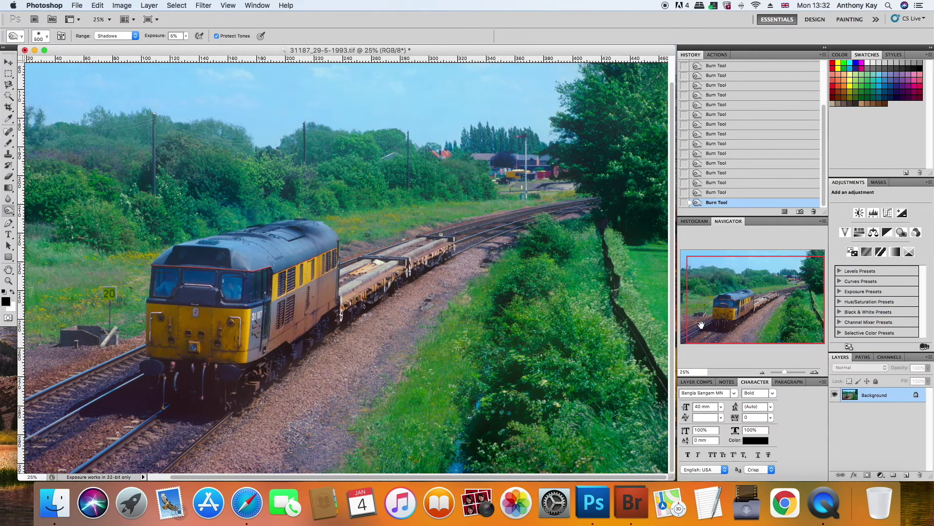
Burn the grass along the photo's left edge darker.
left_click_drag(731, 321, 725, 318)
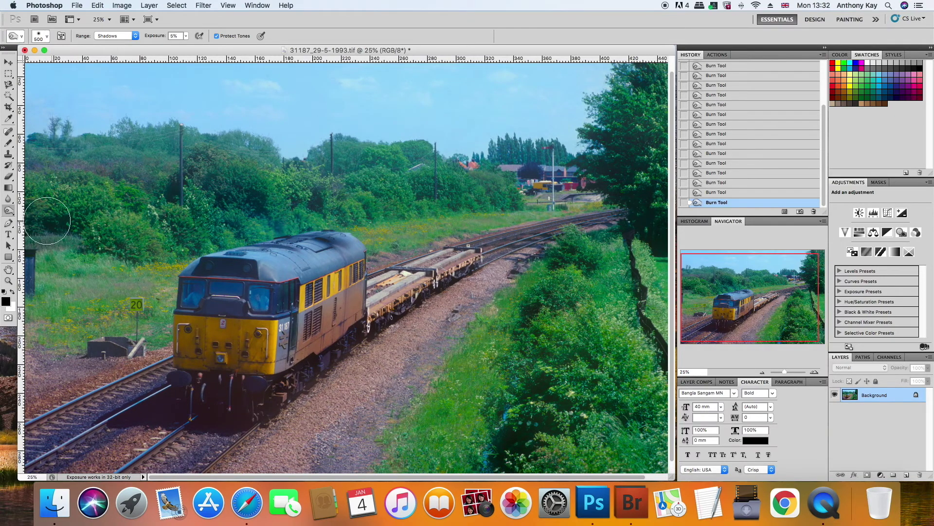
left_click_drag(47, 220, 45, 285)
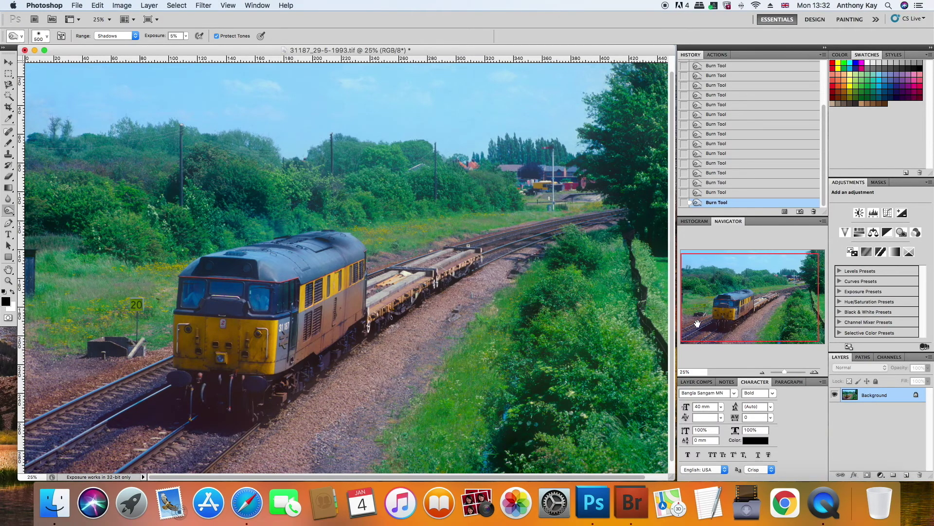
left_click_drag(697, 323, 687, 356)
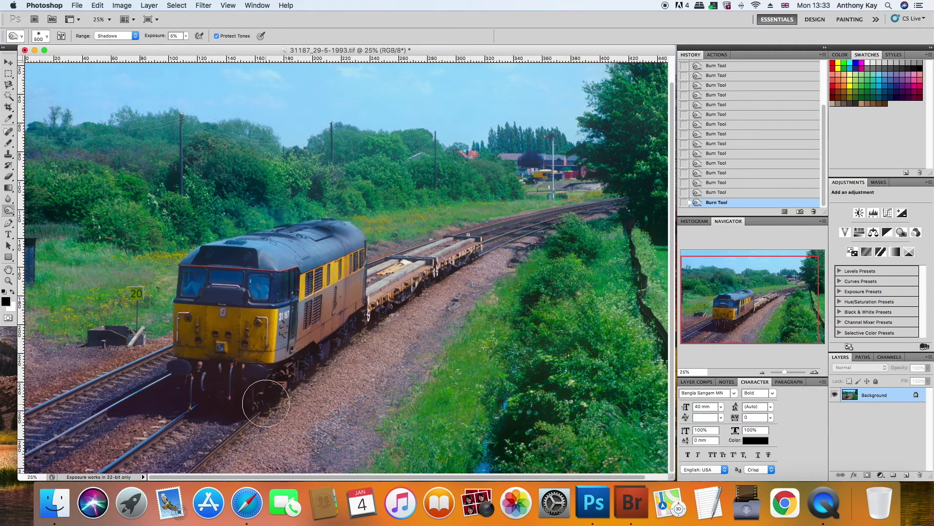
Burn the shadow under the locomotive and the grass to its left, then select the Dodge Tool.
mouse_move(266, 403)
left_mouse_down()
mouse_move(243, 433)
mouse_move(156, 435)
mouse_move(163, 403)
left_mouse_up()
left_click_drag(62, 229, 86, 236)
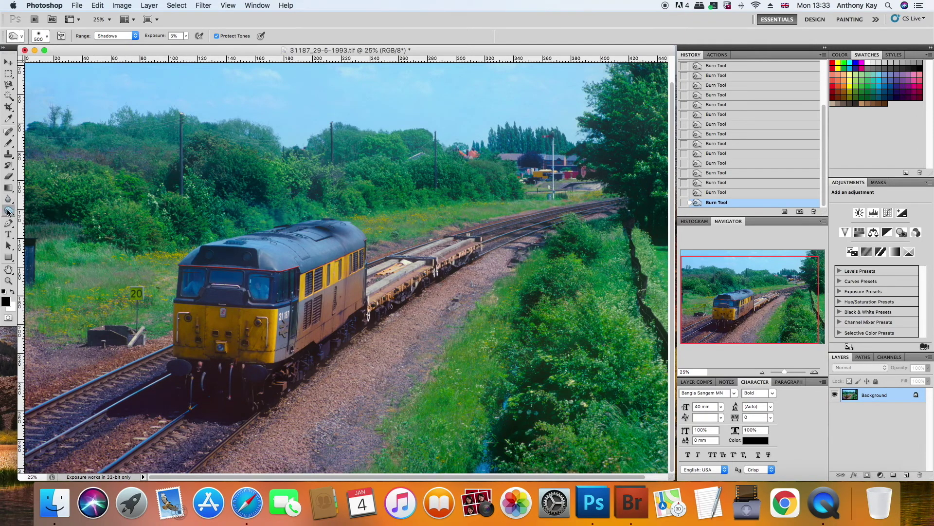
left_click_drag(9, 212, 37, 209)
With Dodge range on Midtones, lighten the locomotive's yellow cab front and lamp area.
left_click(135, 36)
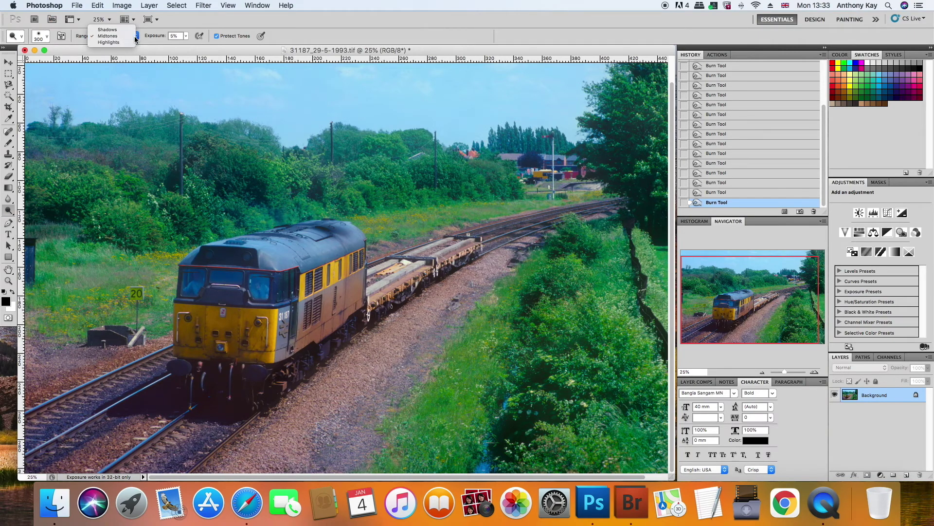
left_click(136, 39)
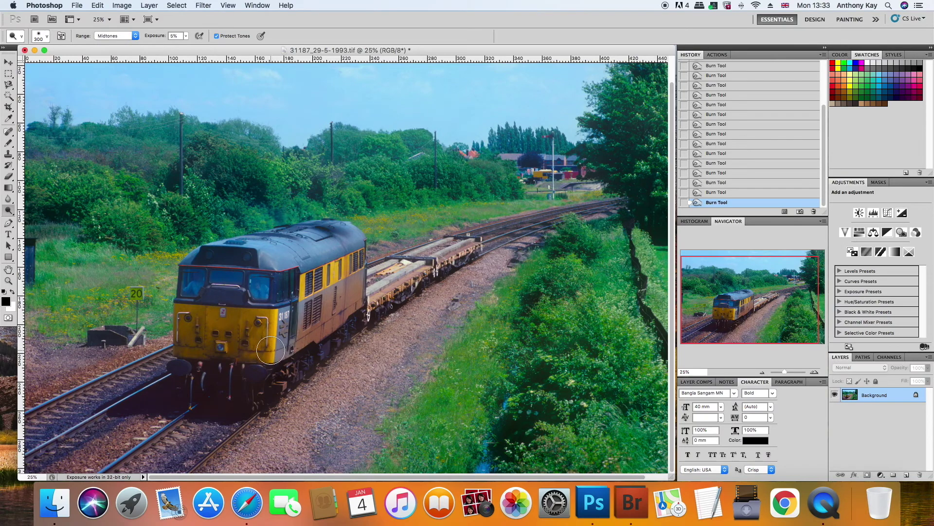
left_click(271, 349)
left_click(222, 351)
mouse_move(230, 305)
left_mouse_down()
mouse_move(217, 325)
mouse_move(203, 319)
mouse_move(194, 349)
mouse_move(191, 303)
mouse_move(180, 338)
mouse_move(182, 292)
mouse_move(184, 343)
mouse_move(207, 295)
left_mouse_up()
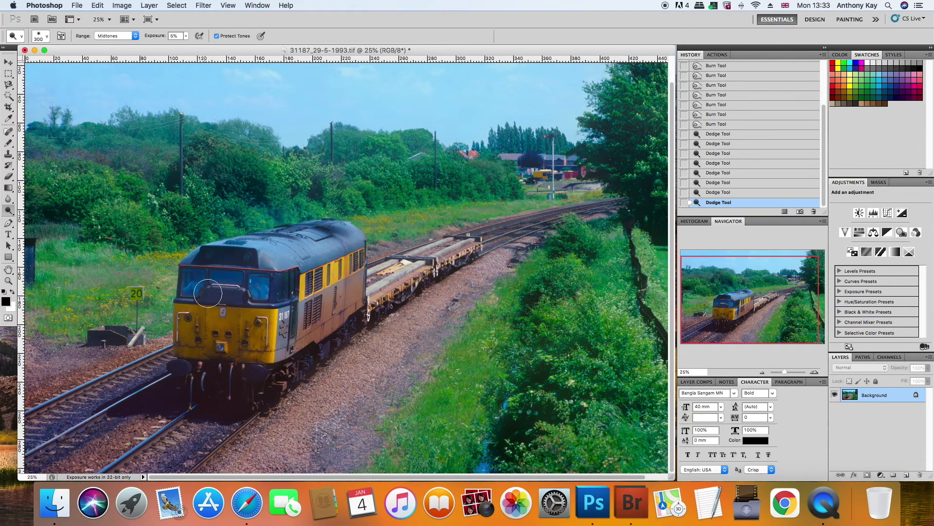
left_click_drag(200, 329, 227, 314)
mouse_move(210, 351)
left_mouse_down()
mouse_move(143, 338)
mouse_move(195, 325)
mouse_move(181, 301)
mouse_move(254, 276)
mouse_move(187, 260)
left_mouse_up()
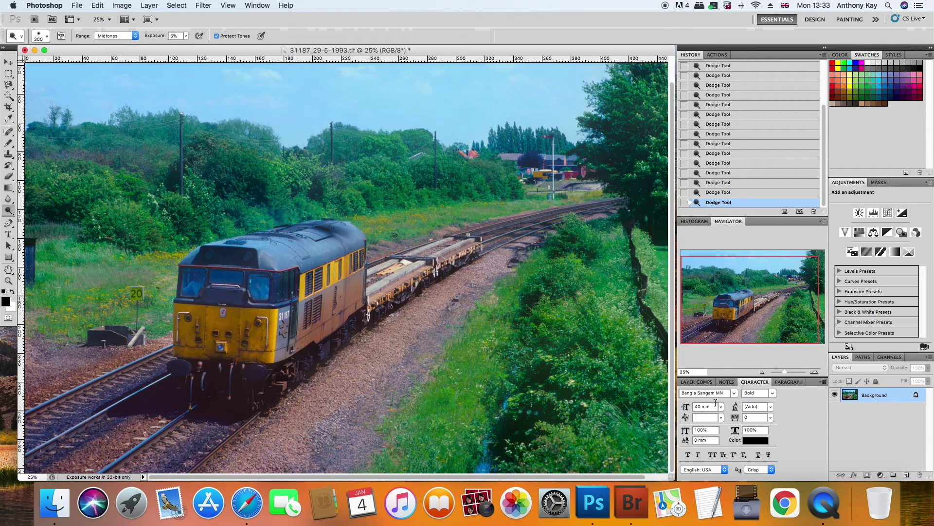
left_click(762, 372)
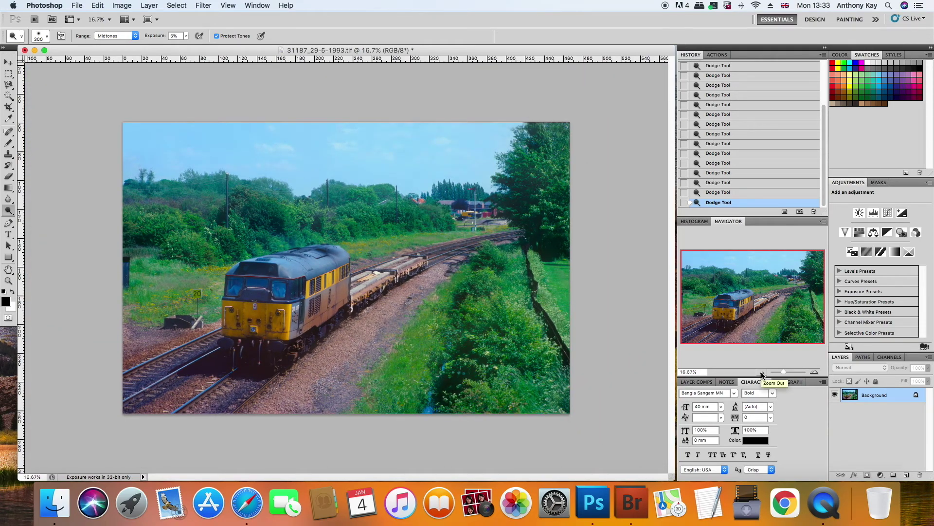
Switch back to the Burn Tool and darken the bushes on the right.
left_click(14, 209)
left_click(45, 217)
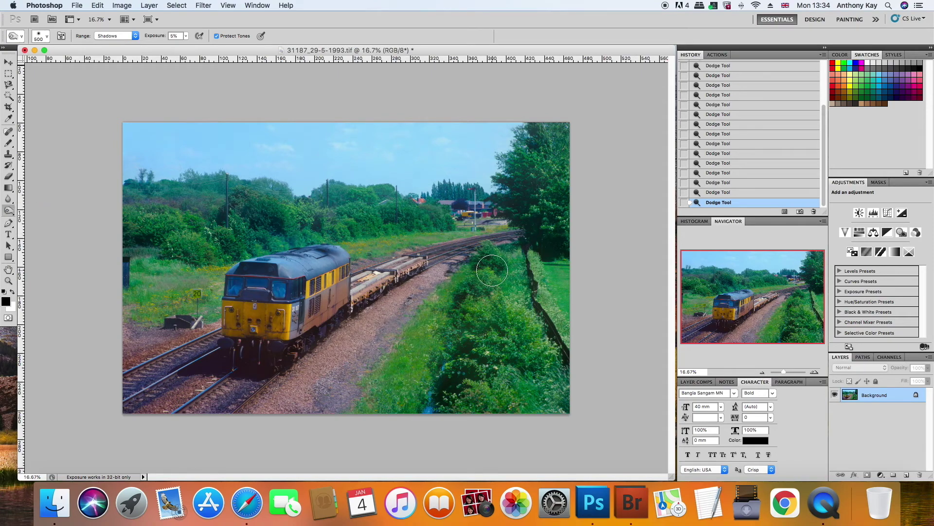
mouse_move(487, 331)
left_mouse_down()
mouse_move(538, 363)
mouse_move(561, 410)
mouse_move(530, 364)
mouse_move(531, 399)
mouse_move(515, 407)
mouse_move(474, 398)
mouse_move(502, 380)
mouse_move(502, 321)
mouse_move(520, 246)
mouse_move(569, 327)
mouse_move(543, 258)
mouse_move(554, 289)
mouse_move(560, 253)
mouse_move(552, 336)
mouse_move(569, 296)
mouse_move(558, 321)
mouse_move(519, 232)
mouse_move(526, 263)
left_mouse_up()
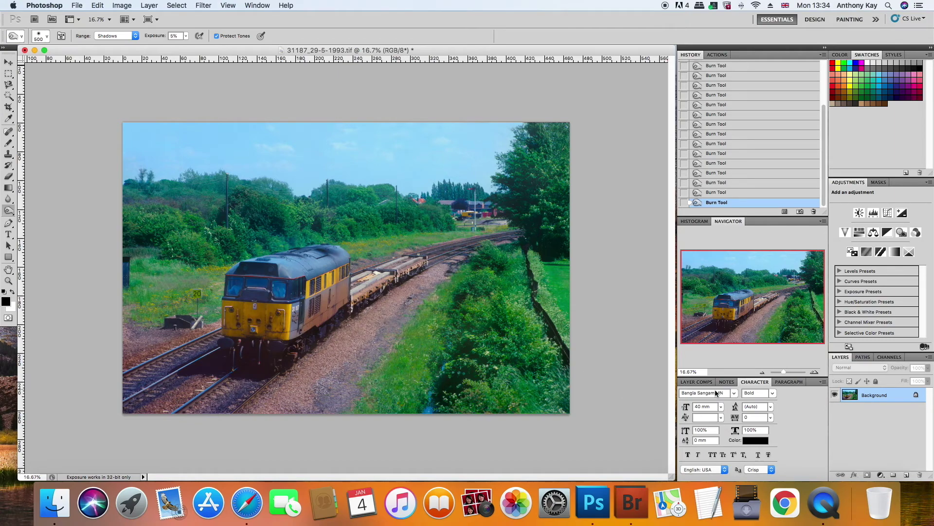
Zoom the view to 16.7% and open Image > Adjustments > Brightness/Contrast.
left_click(763, 373)
left_click(763, 373)
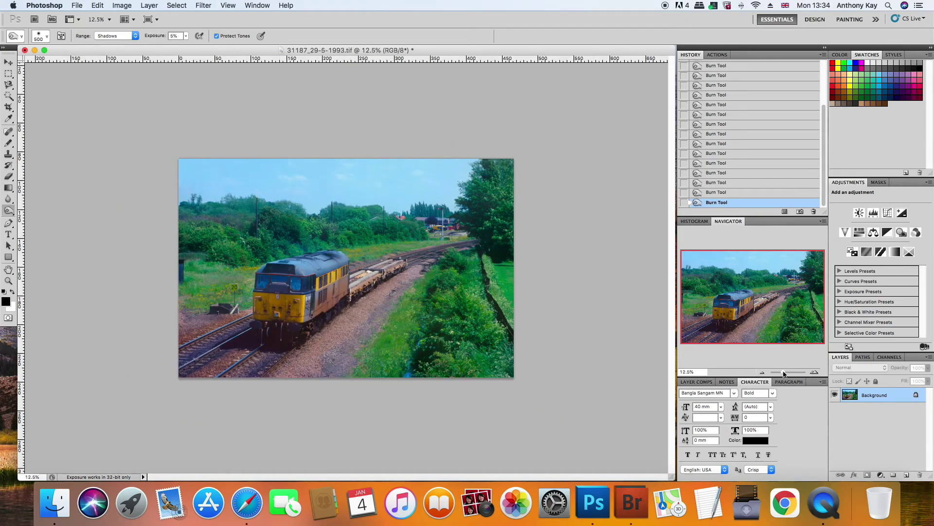
left_click(814, 372)
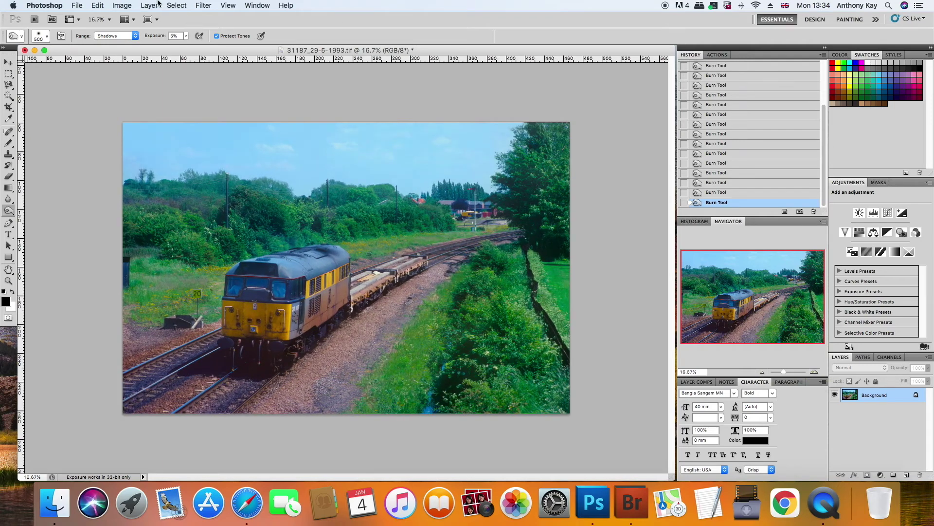
left_click(122, 7)
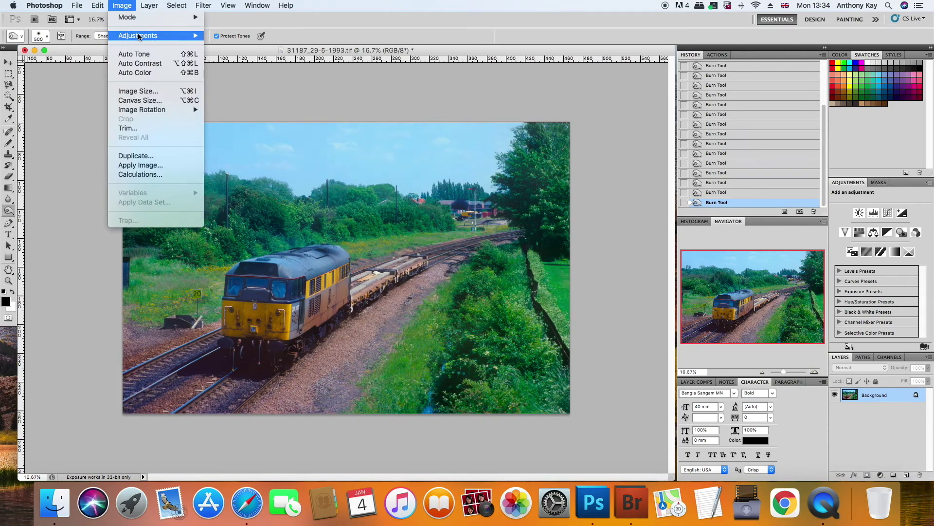
left_click(451, 154)
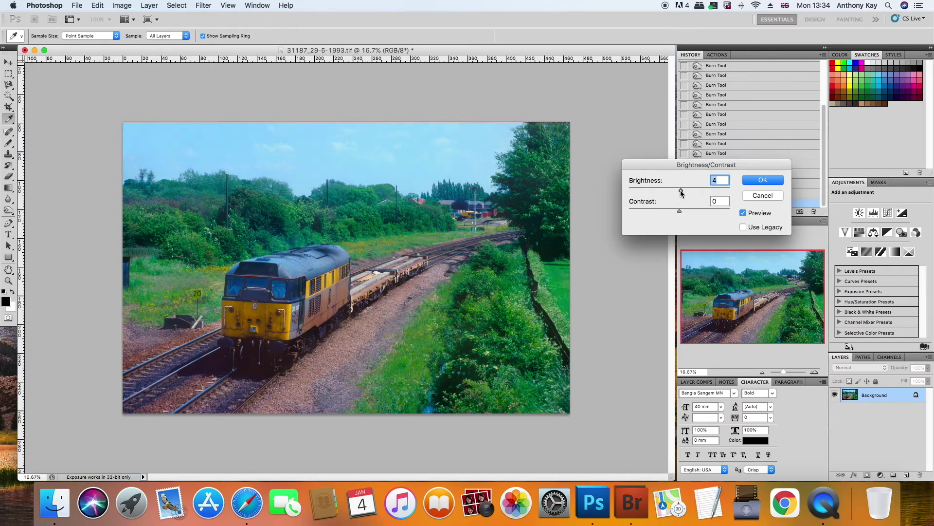
Raise Brightness to about 12 in Brightness/Contrast and apply it to the photo.
left_click_drag(682, 193, 684, 192)
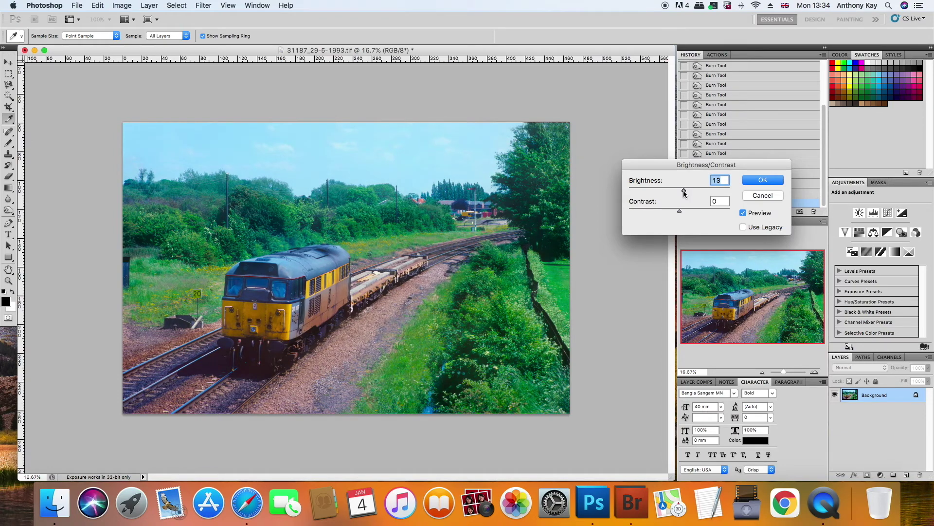
left_click_drag(684, 193, 682, 194)
left_click(760, 181)
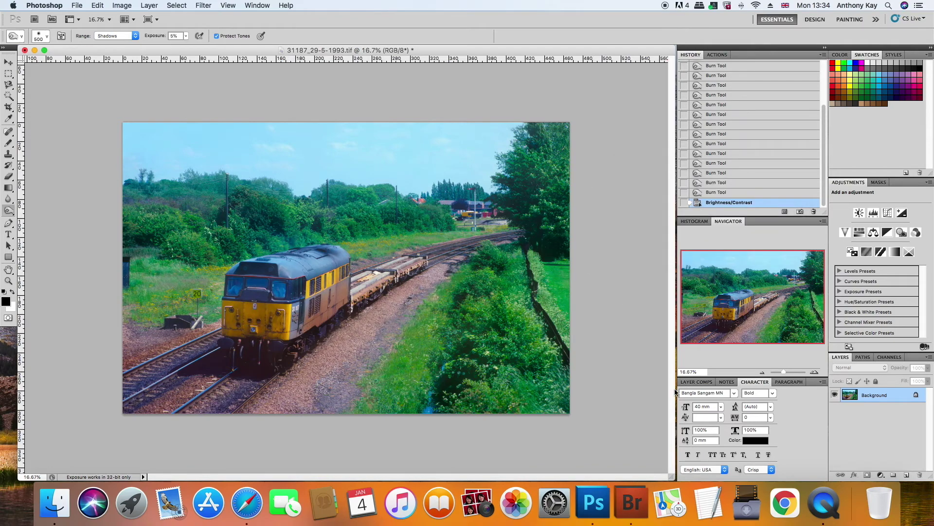
Zoom to 33.3% and burn the trackside bushes on the right darker.
left_click(815, 372)
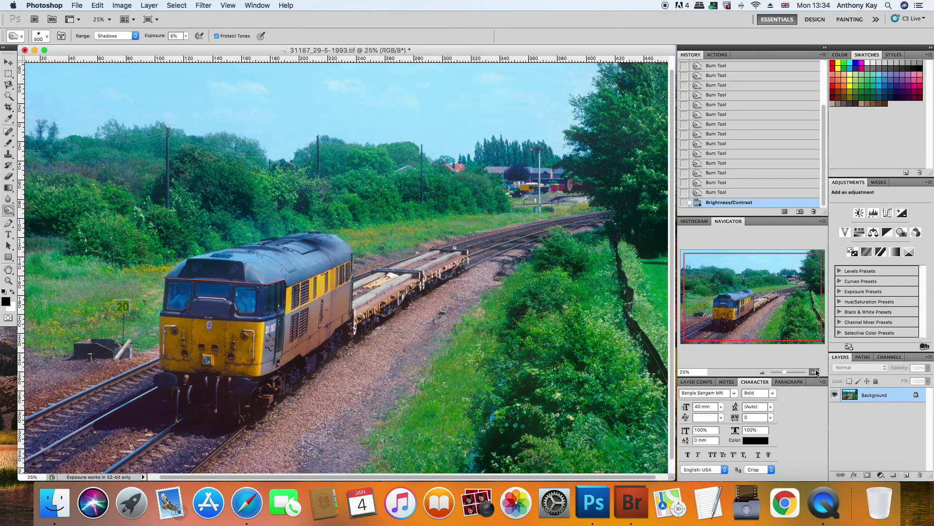
left_click(816, 372)
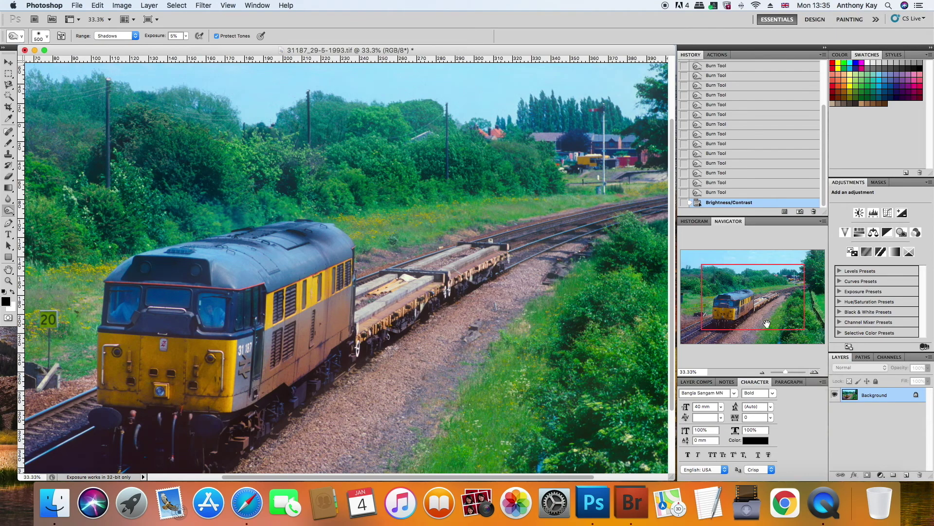
left_click_drag(767, 321, 805, 358)
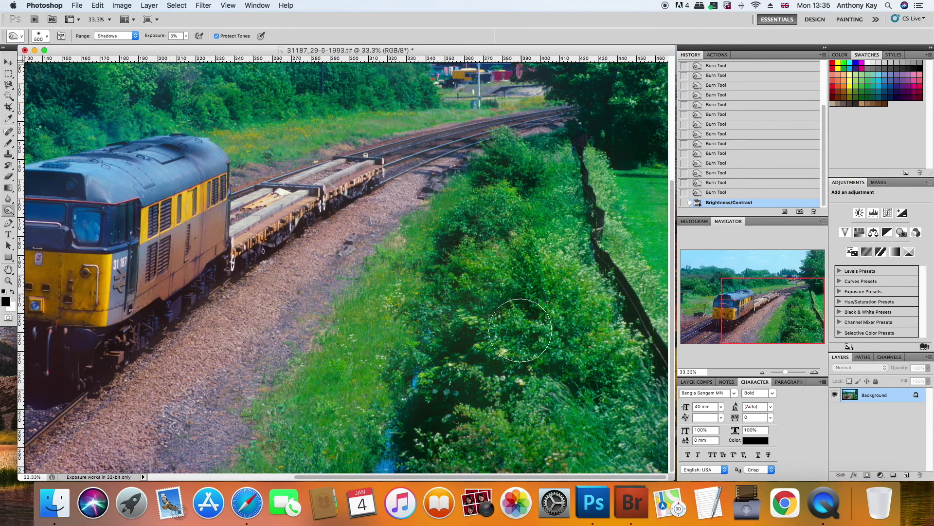
mouse_move(527, 333)
left_mouse_down()
mouse_move(486, 351)
mouse_move(445, 346)
left_mouse_up()
left_click(484, 323)
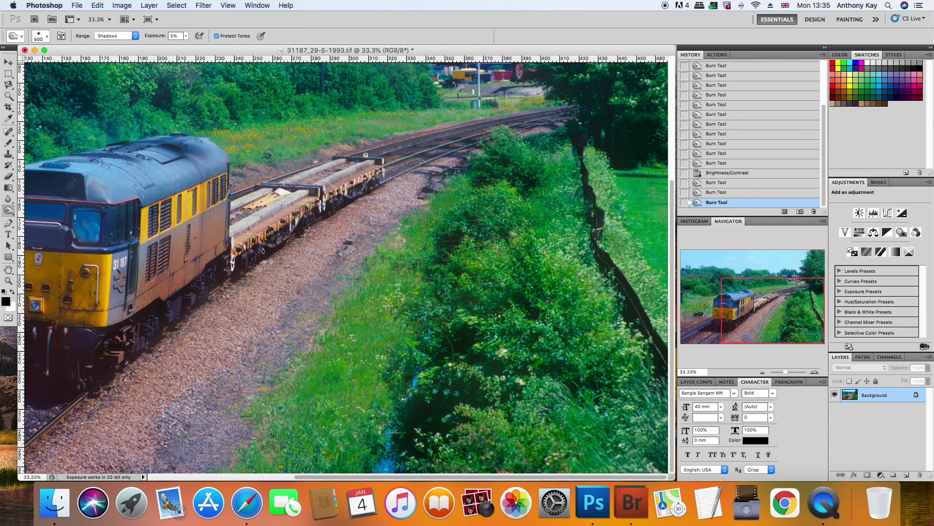
left_click(484, 323)
left_click(484, 323)
mouse_move(444, 250)
left_mouse_down()
mouse_move(444, 282)
mouse_move(475, 258)
left_mouse_up()
mouse_move(473, 324)
left_mouse_down()
mouse_move(541, 271)
mouse_move(473, 385)
mouse_move(402, 441)
mouse_move(587, 441)
mouse_move(601, 429)
left_mouse_up()
left_click(599, 177)
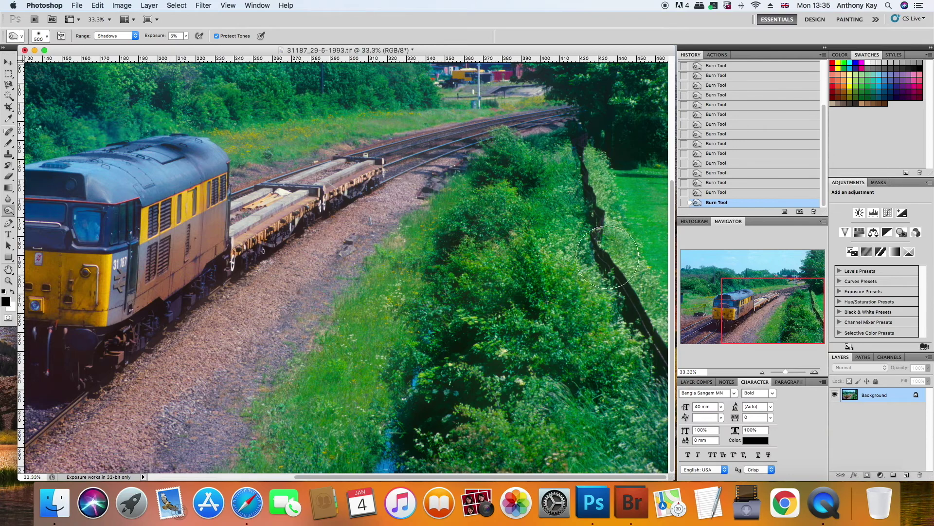
Pan over the locomotive front and sky, then zoom back out to the whole photo.
left_click_drag(762, 325, 700, 346)
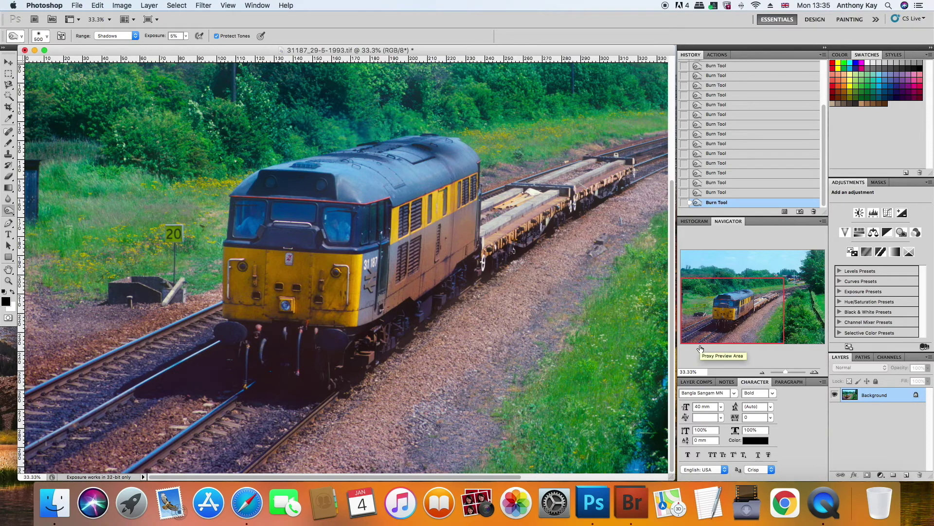
left_click_drag(705, 331, 755, 298)
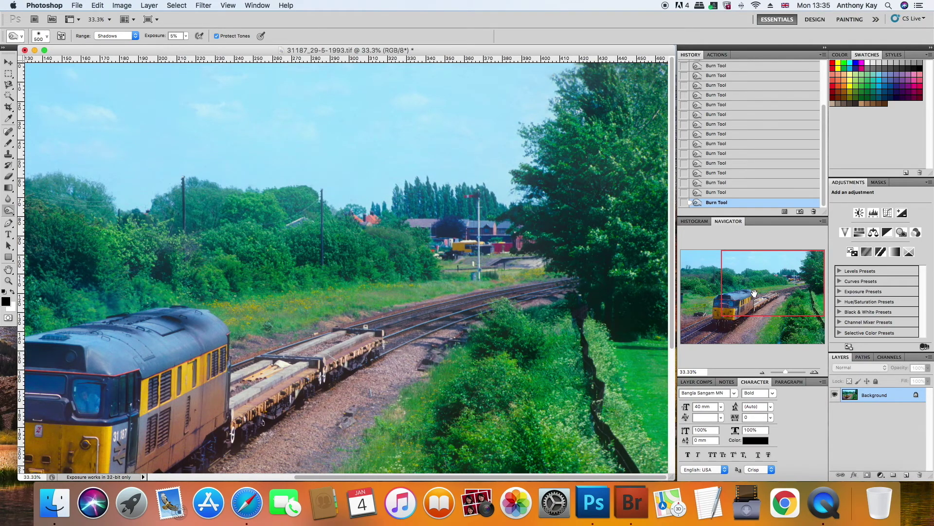
left_click(762, 372)
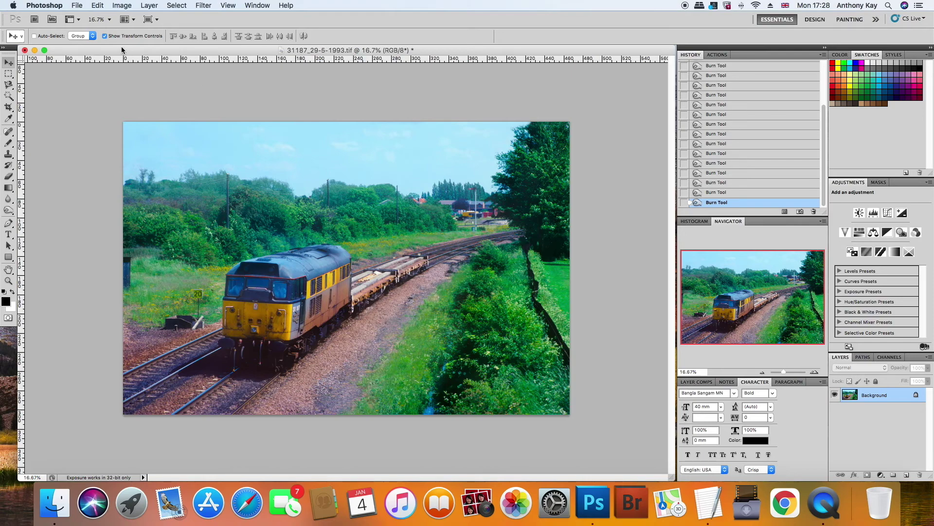
Start Save As and navigate to the Temp folder under Pictures.
left_click(76, 6)
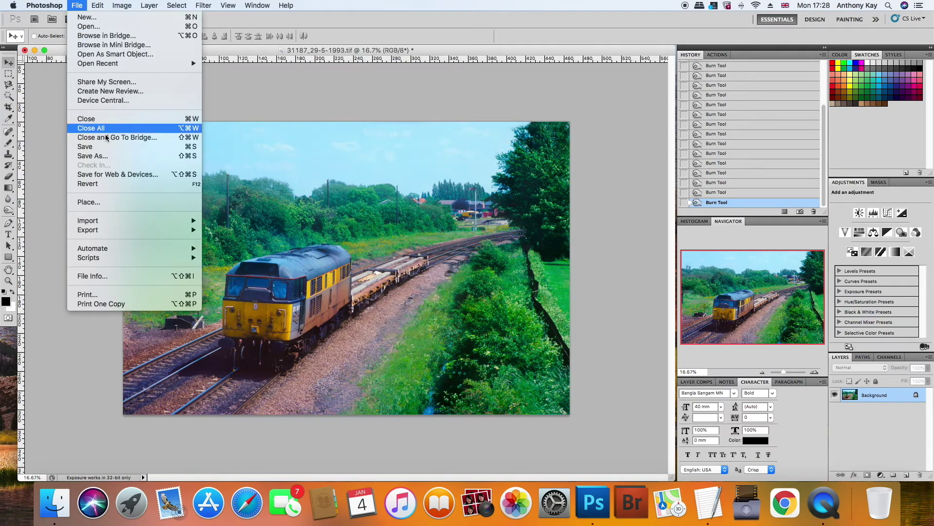
left_click(113, 157)
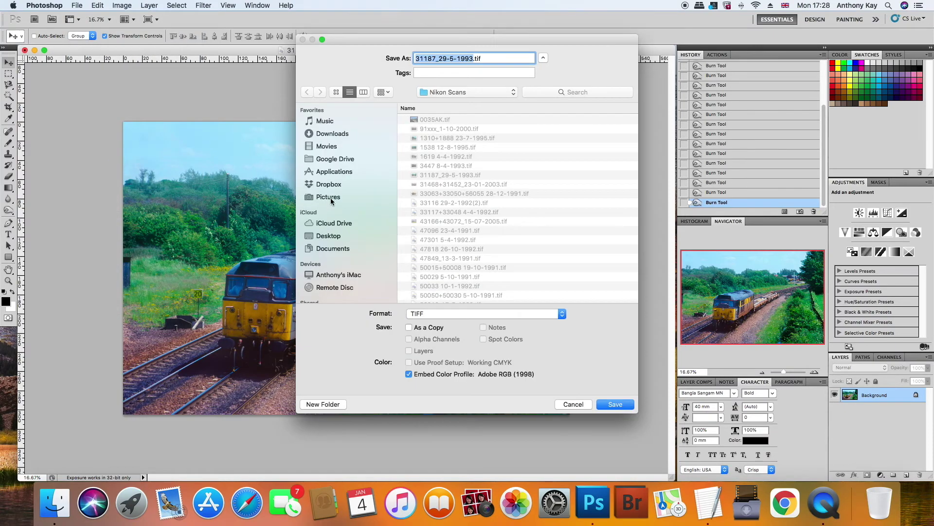
left_click(330, 197)
scroll(468, 184, "down", 3)
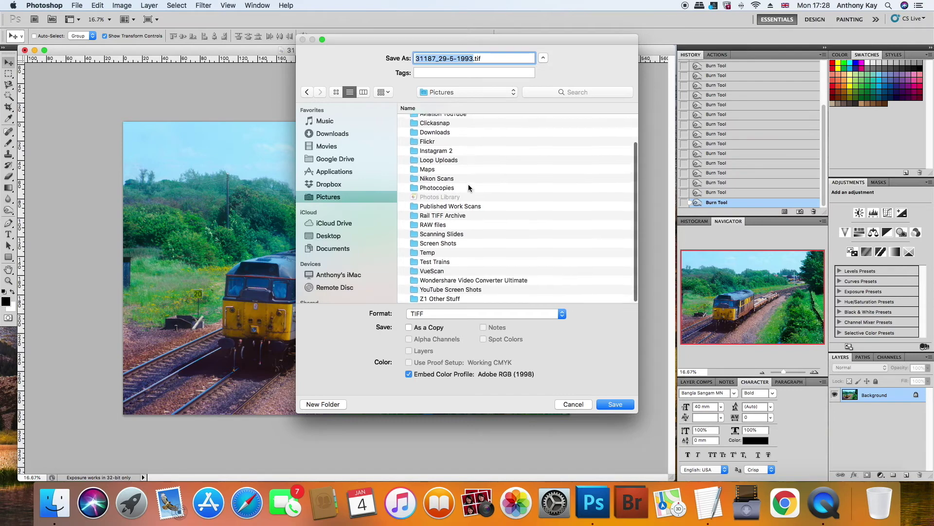
double_click(427, 252)
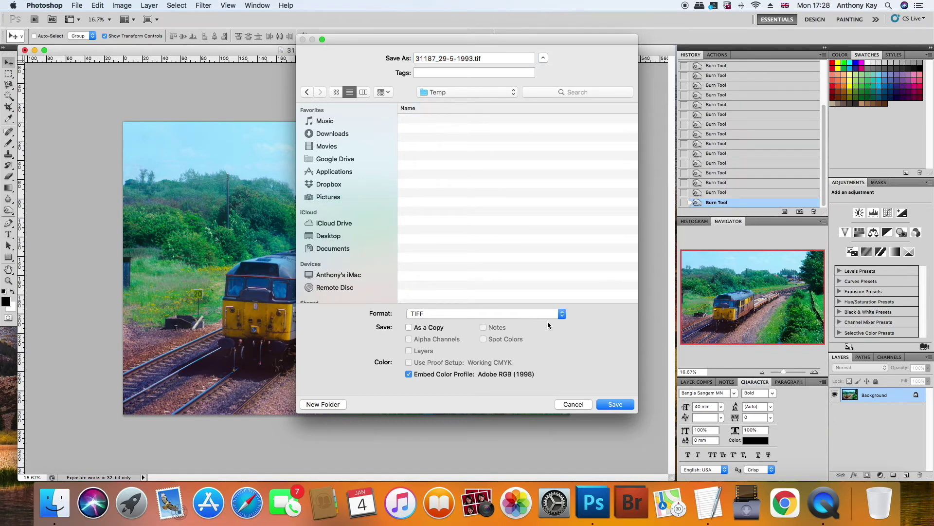
left_click(562, 314)
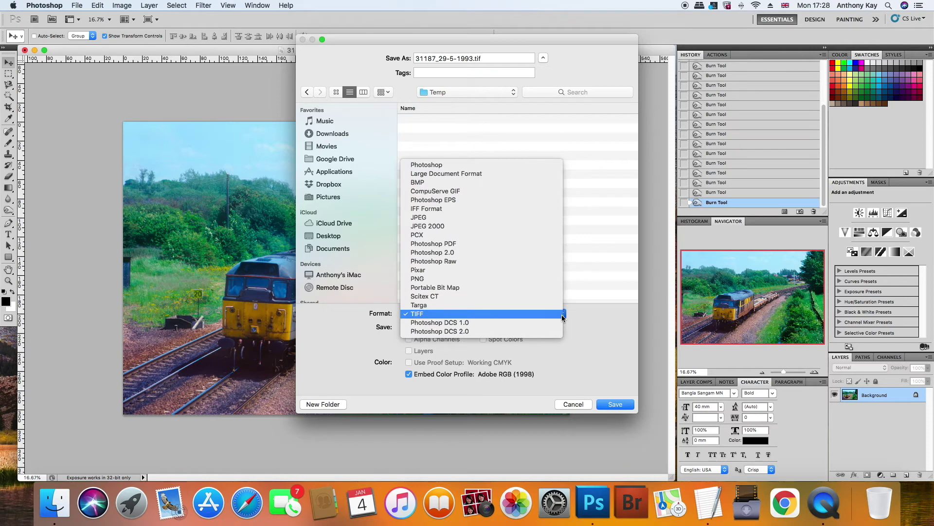
left_click(524, 218)
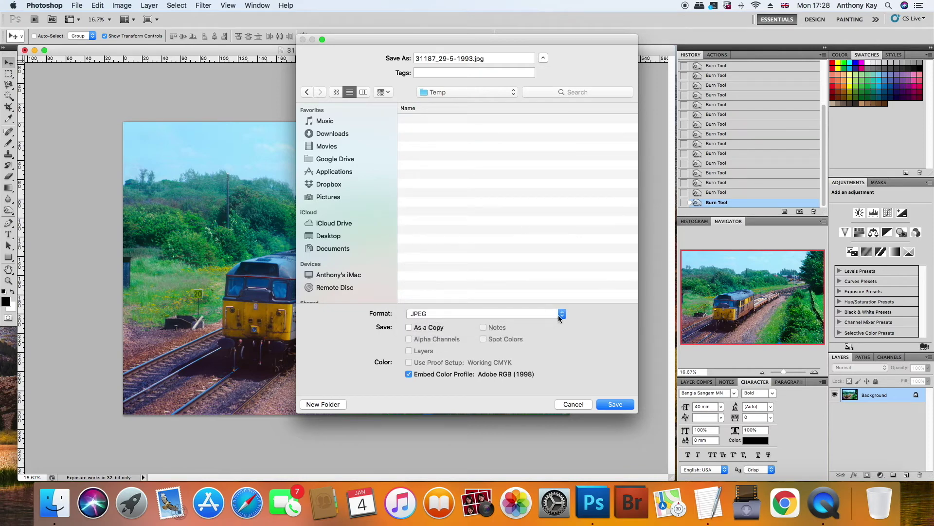
left_click(560, 314)
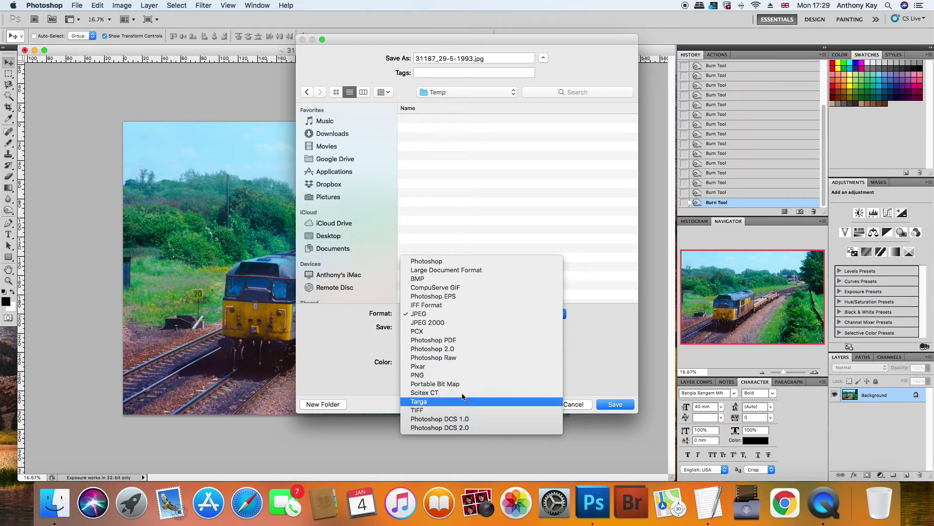
left_click(461, 317)
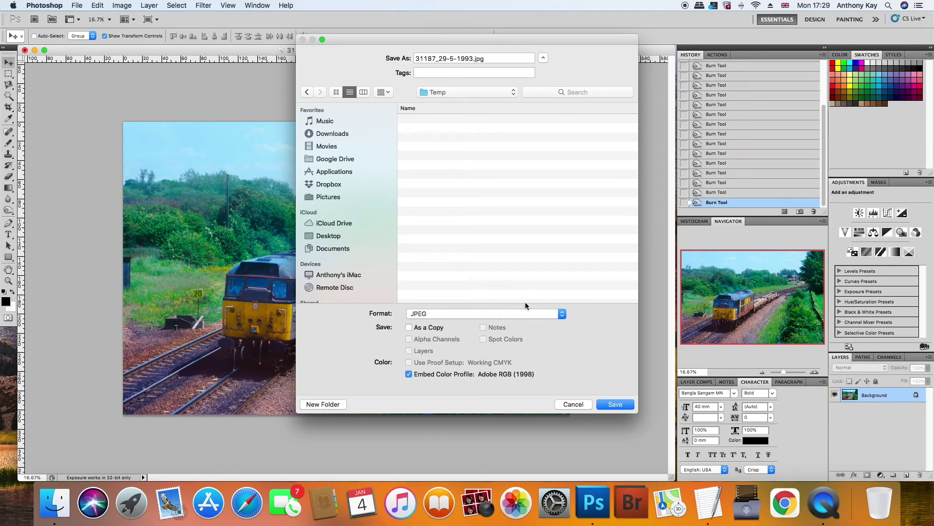
left_click(616, 406)
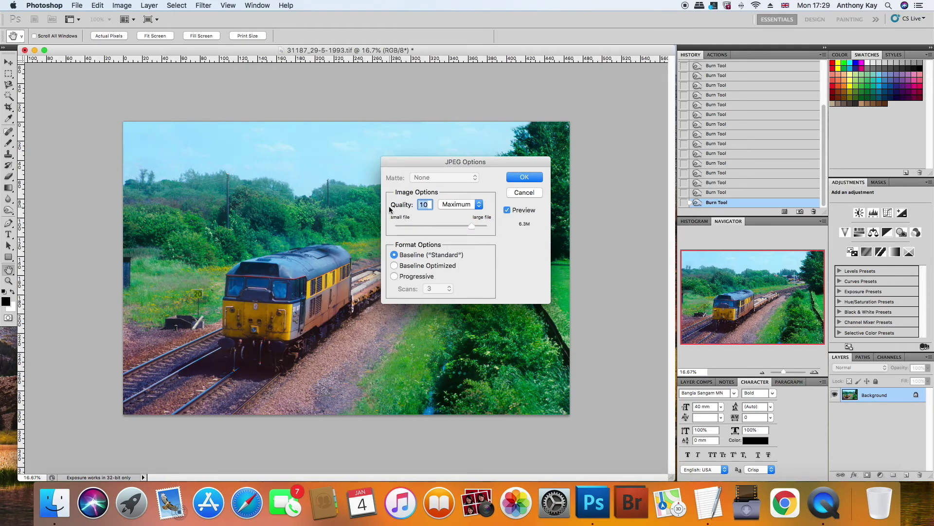
Preview the Low, Medium, High and Maximum JPEG quality presets.
left_click(479, 205)
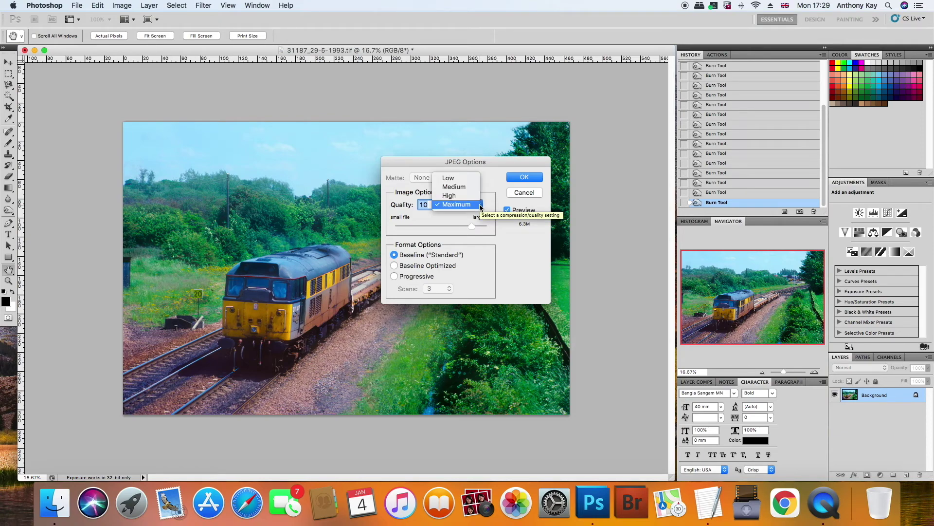
left_click(476, 180)
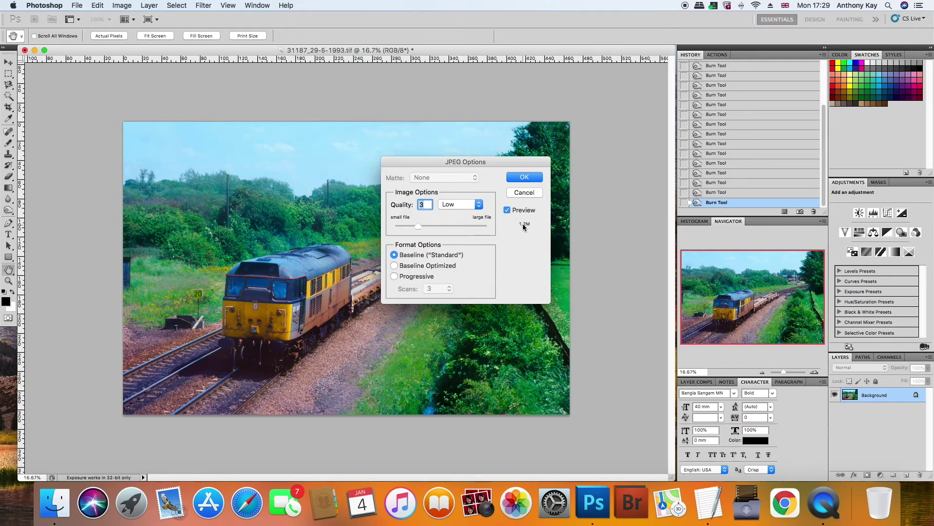
left_click(480, 204)
left_click(474, 213)
left_click(478, 207)
left_click(472, 213)
left_click(479, 204)
left_click(475, 213)
Set JPEG Quality to 10 (Maximum) and confirm the save.
type("12")
left_click(478, 207)
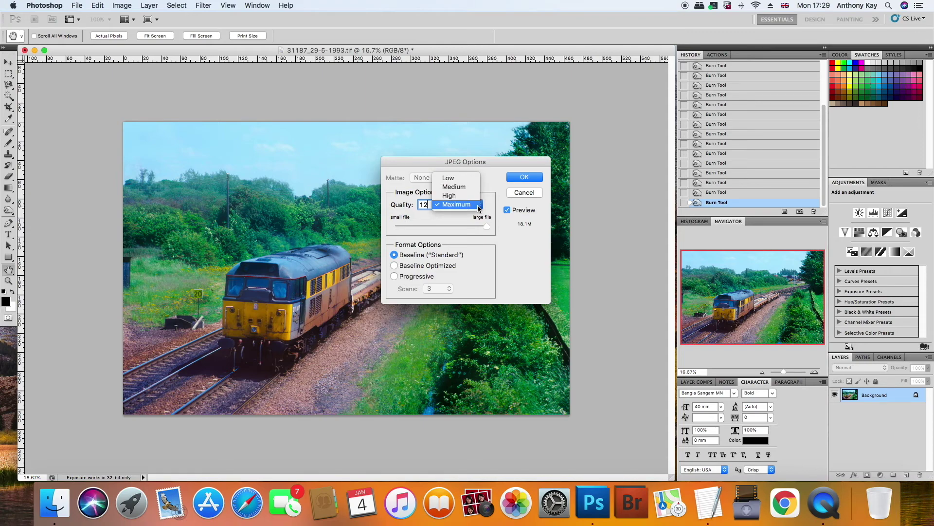
left_click(441, 221)
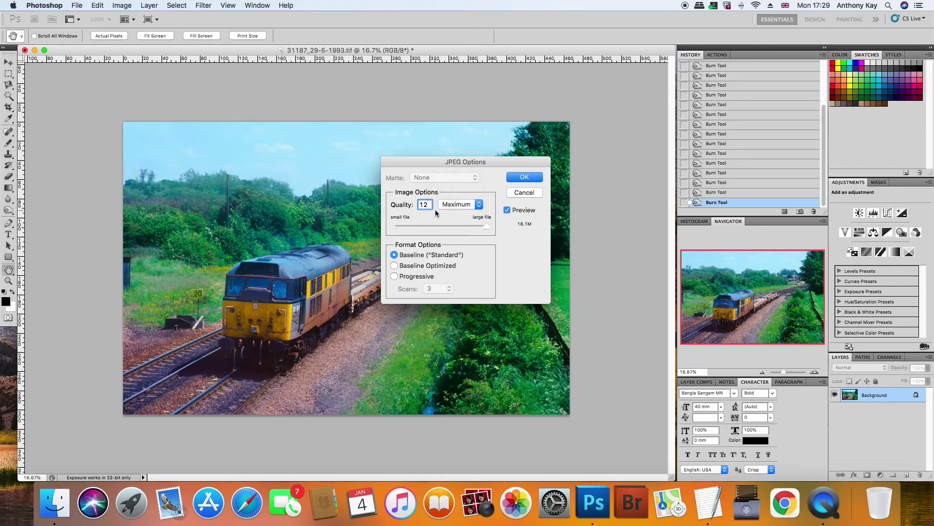
key("BackSpace")
type("0")
left_click(524, 177)
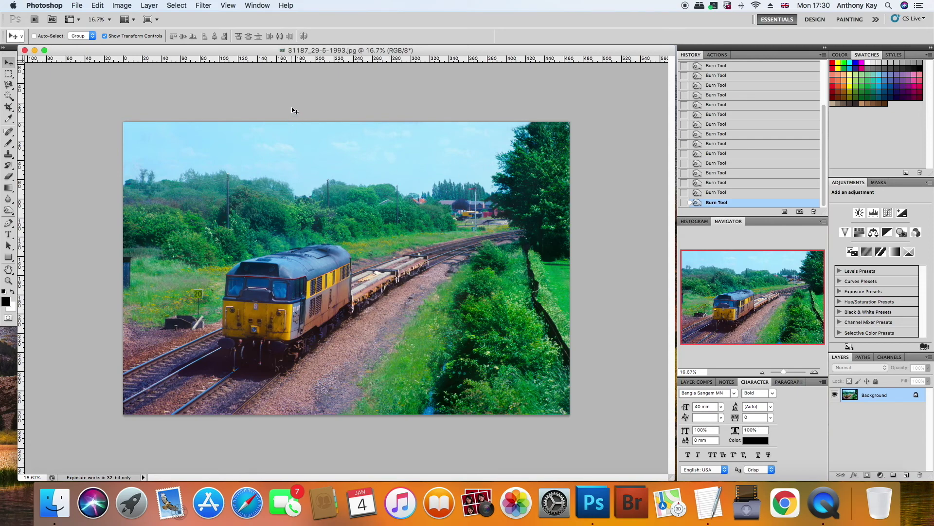
Resize the image to 1024 × 670 pixels at 72 pixels/inch using Bicubic Sharper.
left_click(128, 7)
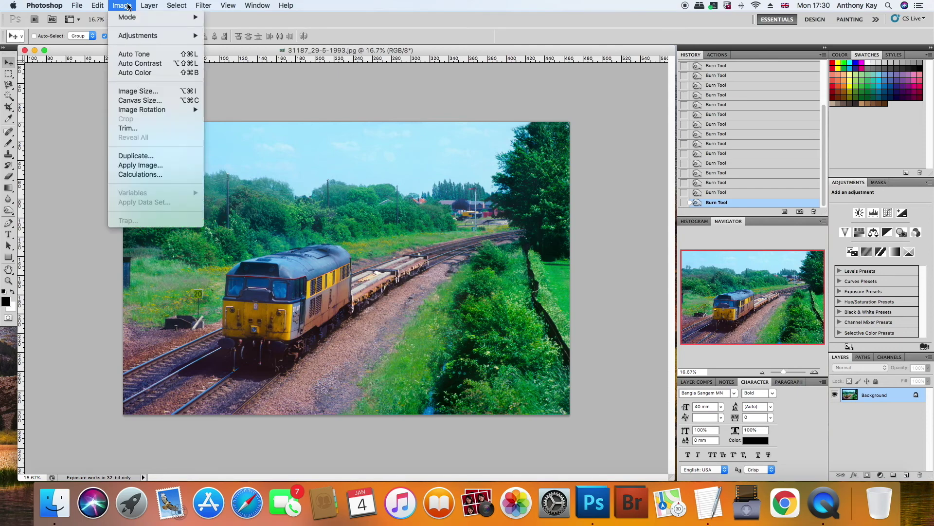
left_click(152, 92)
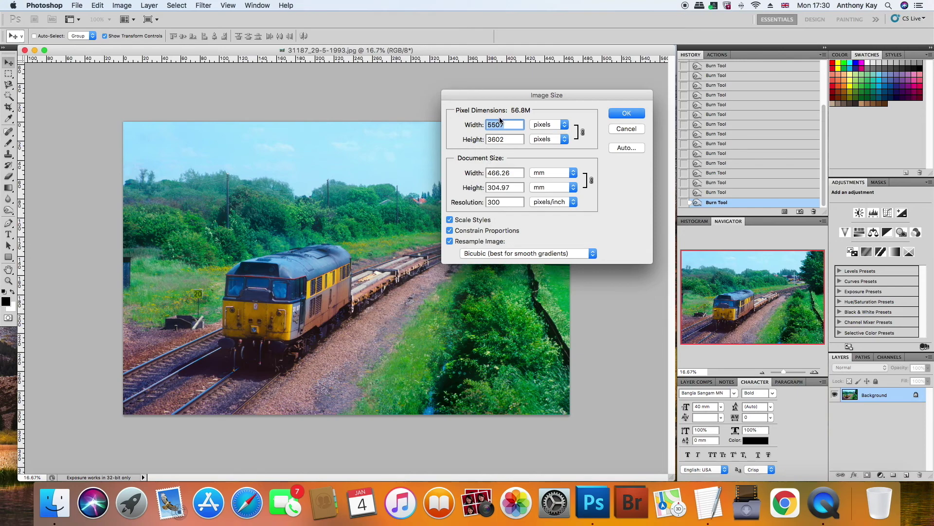
double_click(503, 203)
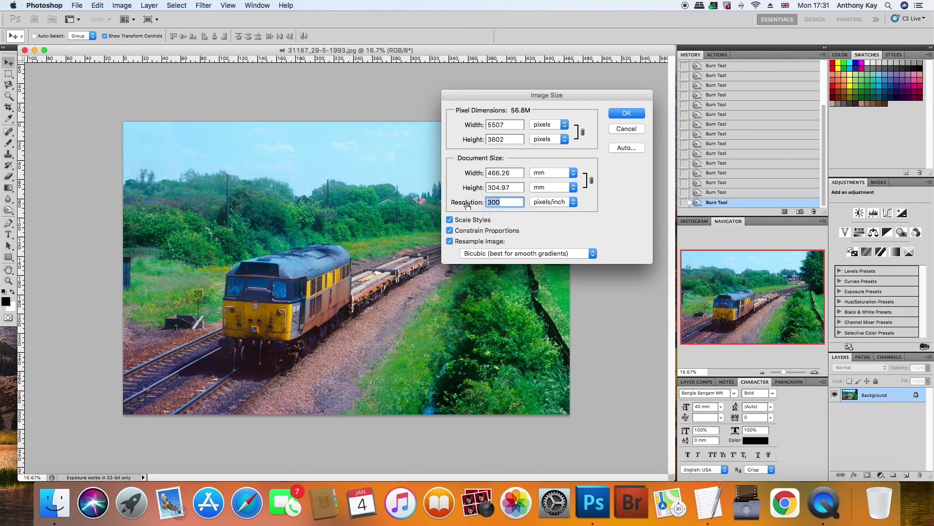
type("72")
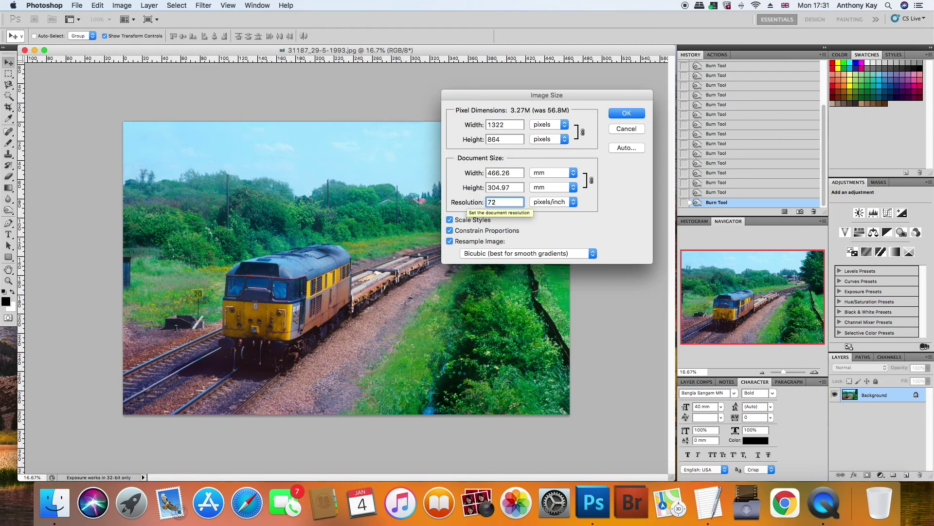
double_click(506, 124)
type("1024")
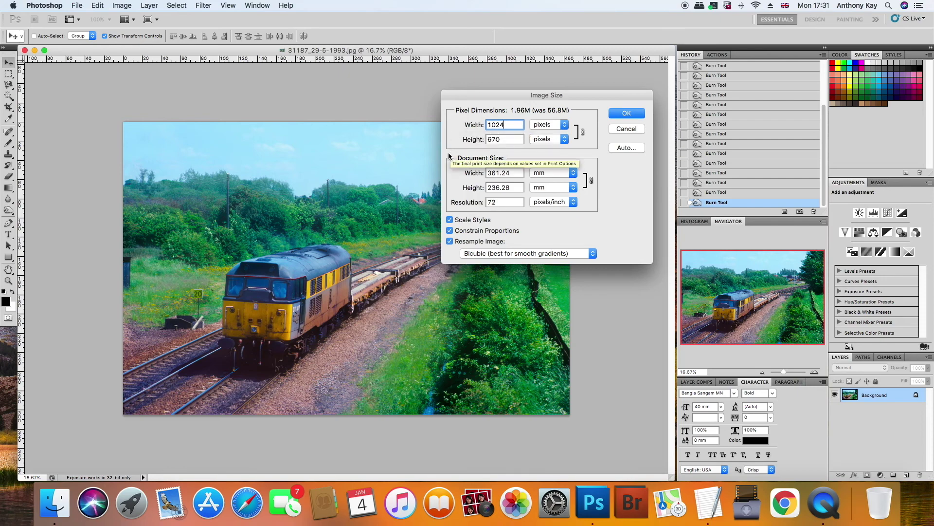
left_click(593, 253)
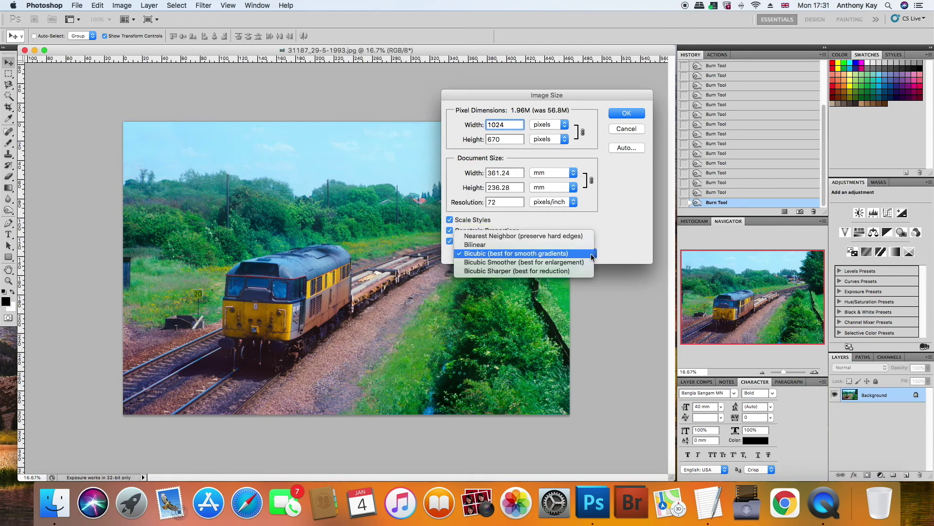
left_click(566, 272)
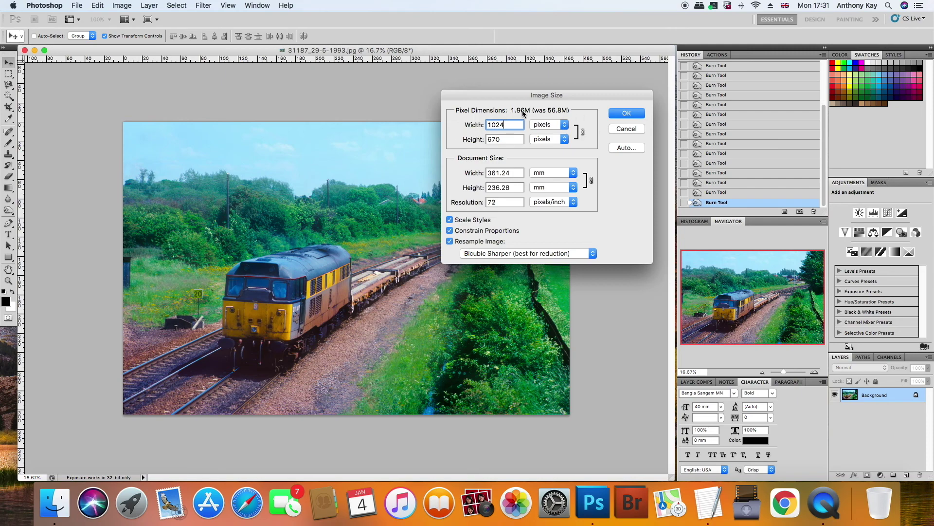
left_click(628, 113)
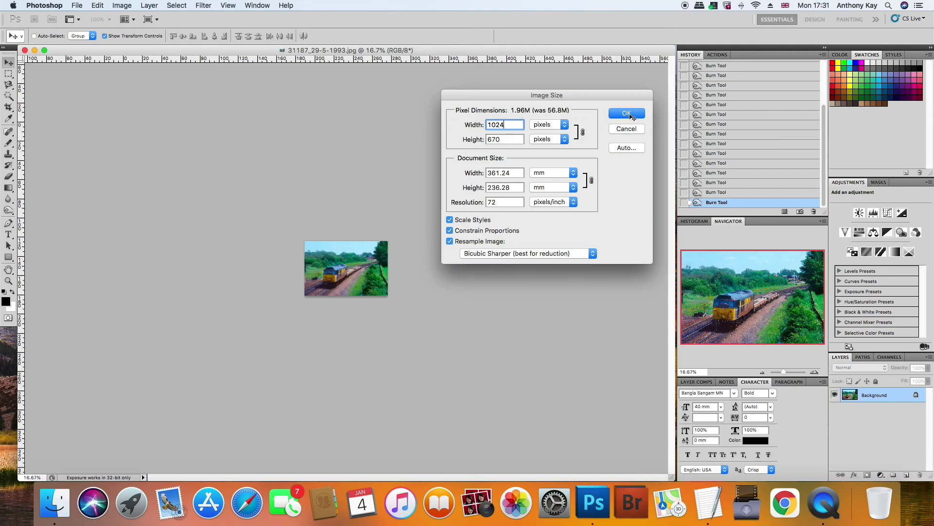
Zoom the resized locomotive image in to 100% with the Navigator zoom button.
left_click(814, 372)
left_click(814, 373)
left_click(815, 372)
left_click(814, 372)
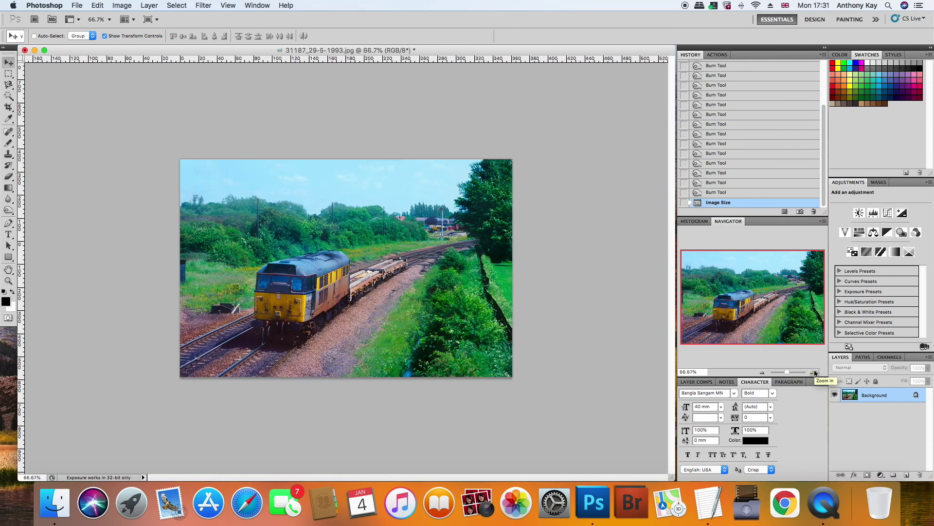
left_click(815, 372)
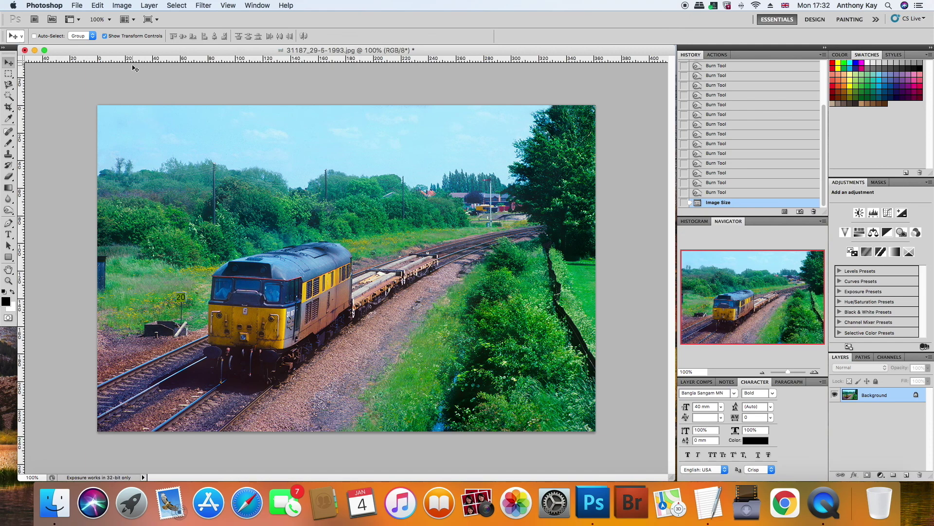
Save the resized image as a copy named '31187_29-5-1993 01.jpg'.
left_click(79, 6)
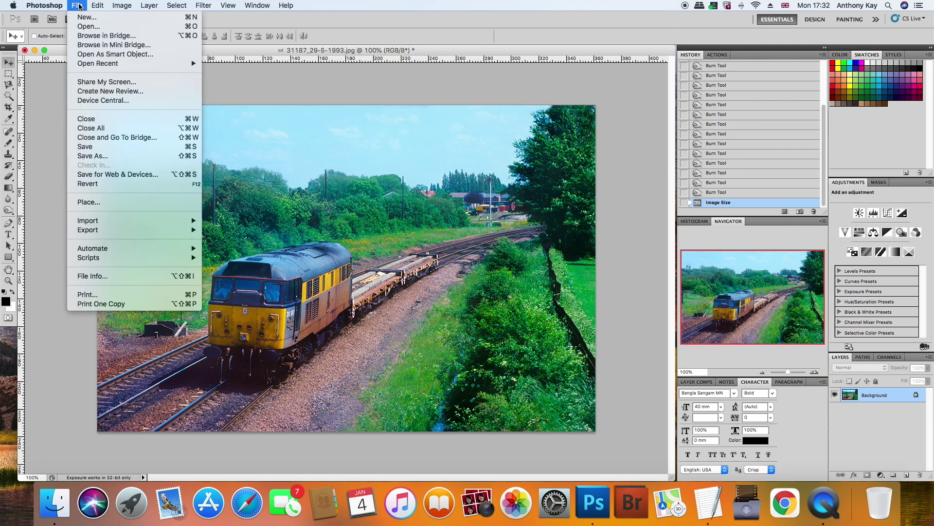
left_click(113, 156)
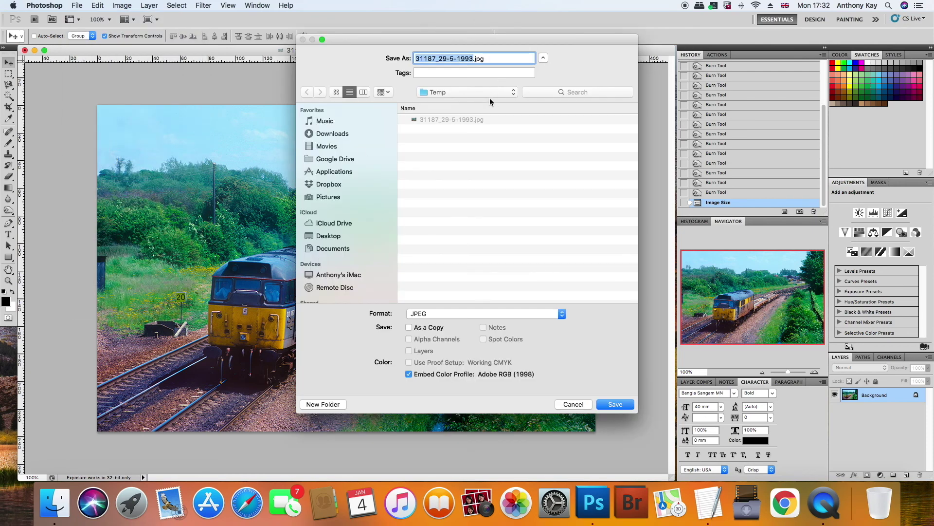
left_click(473, 58)
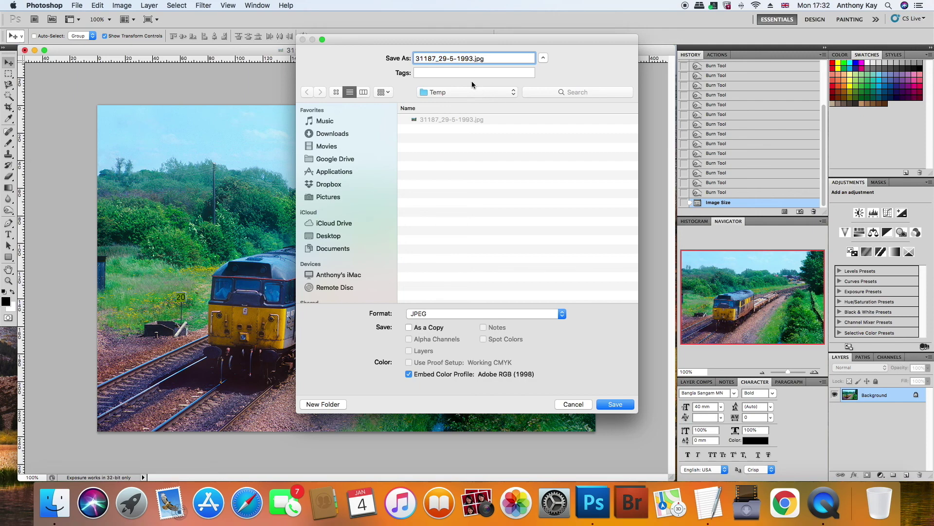
type("01")
left_click(615, 405)
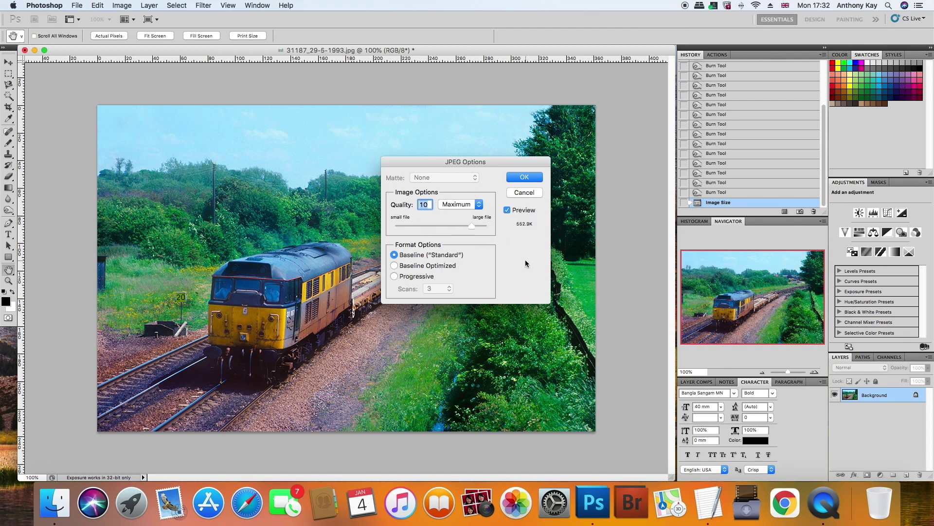
left_click(526, 179)
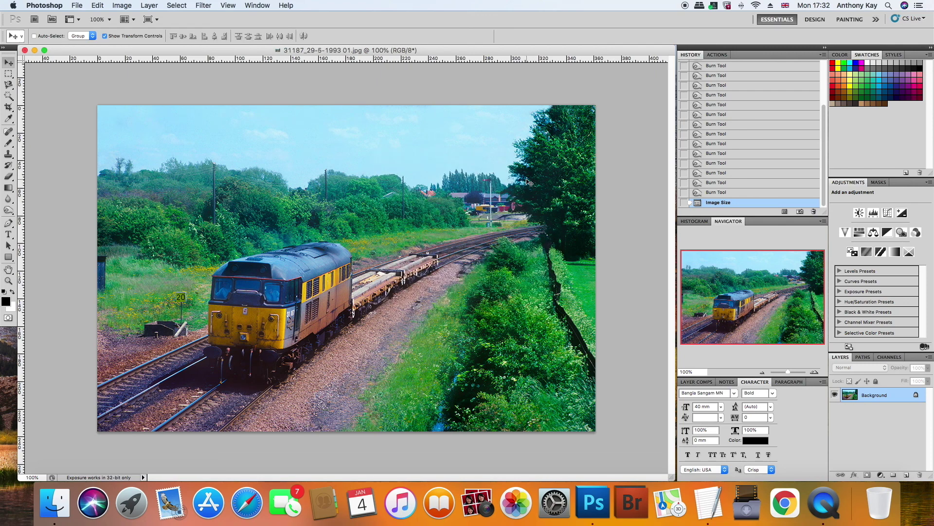